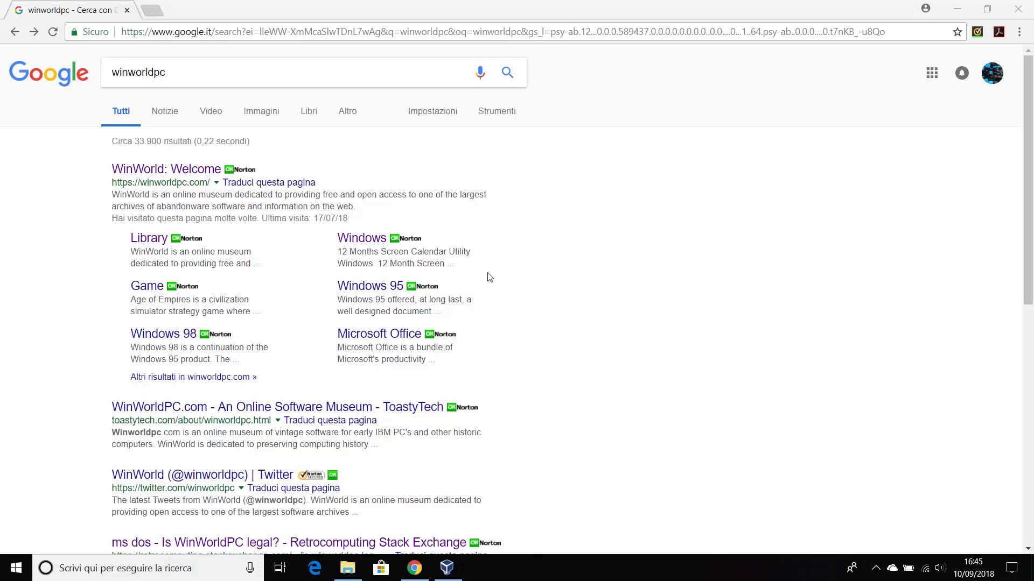
Step: Open the MS-DOS 3.30 page in the WinWorld library and highlight the Microsoft MS-DOS 3.30 (5.25-360k) download
click(151, 173)
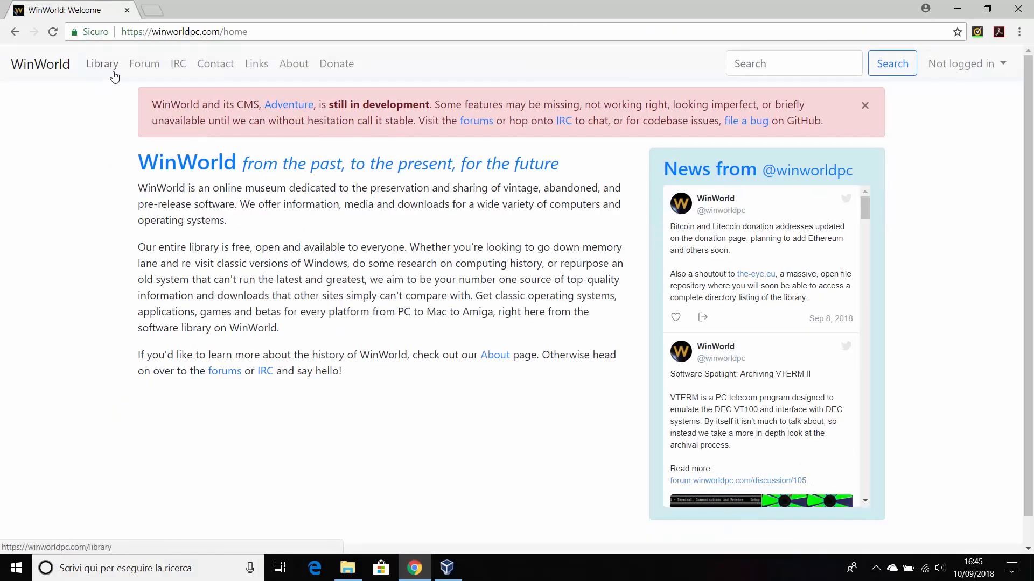
click(109, 68)
click(223, 259)
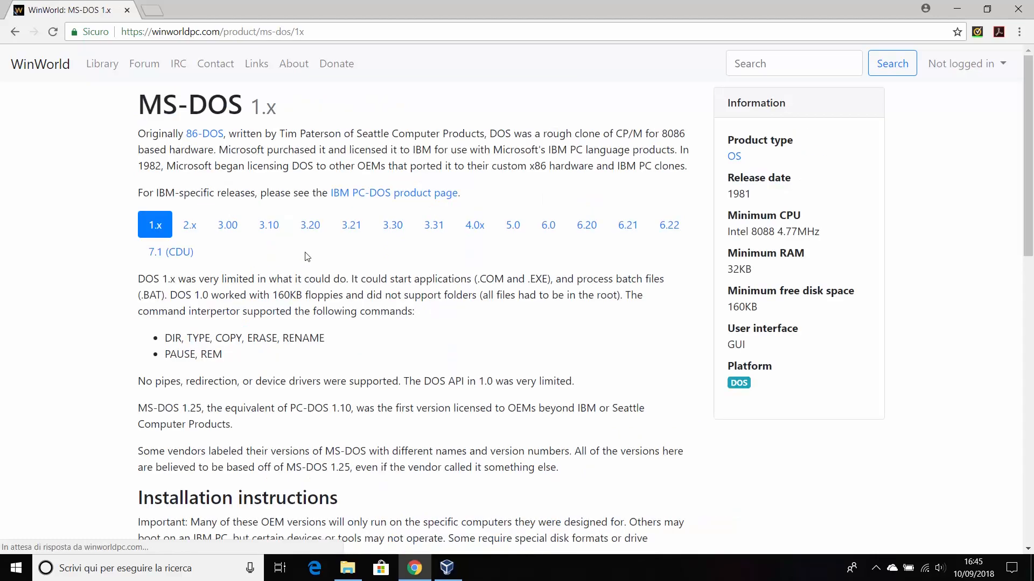
click(392, 228)
scroll(362, 339, down, 5)
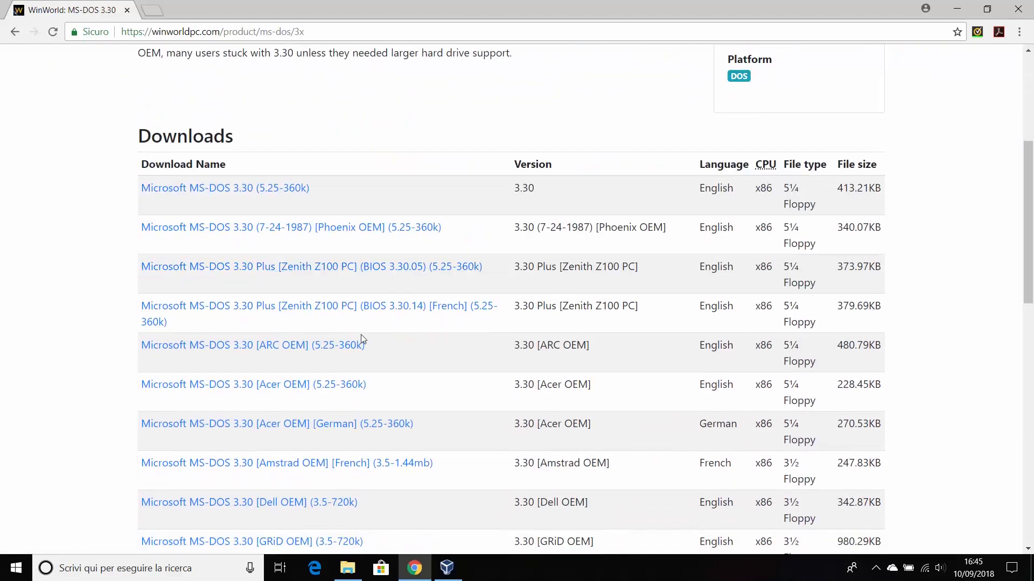
drag(316, 193, 51, 194)
scroll(50, 194, up, 2)
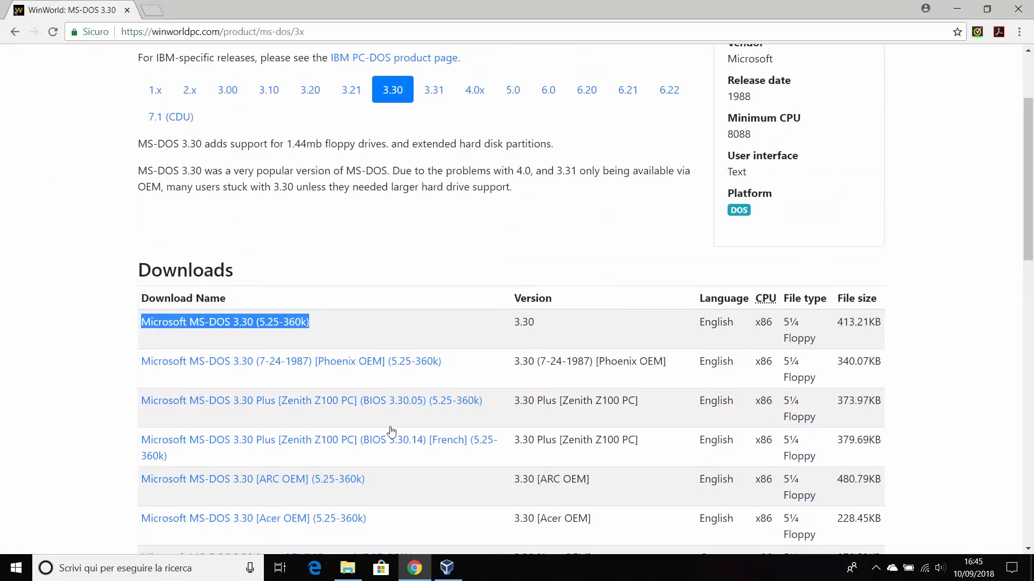
click(354, 578)
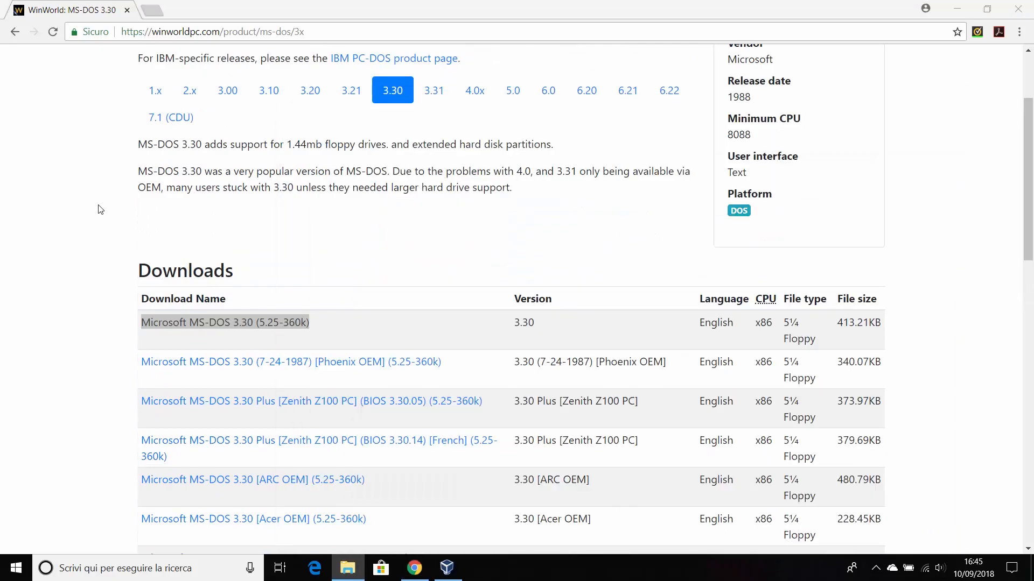
click(99, 208)
Step: Switch to VirtualBox and begin a new virtual machine named "Windows 1 YouTube Tutorial" with version Other Windows (32-bit)
click(447, 568)
click(13, 43)
click(538, 288)
text(Windows 1 YouTube Tutorial)
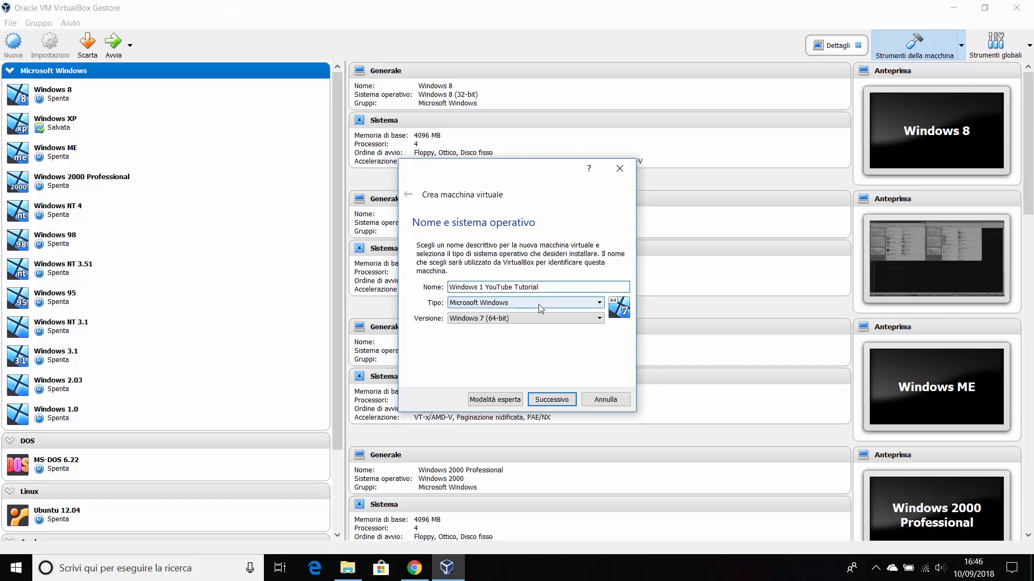
click(598, 318)
scroll(596, 356, down, 3)
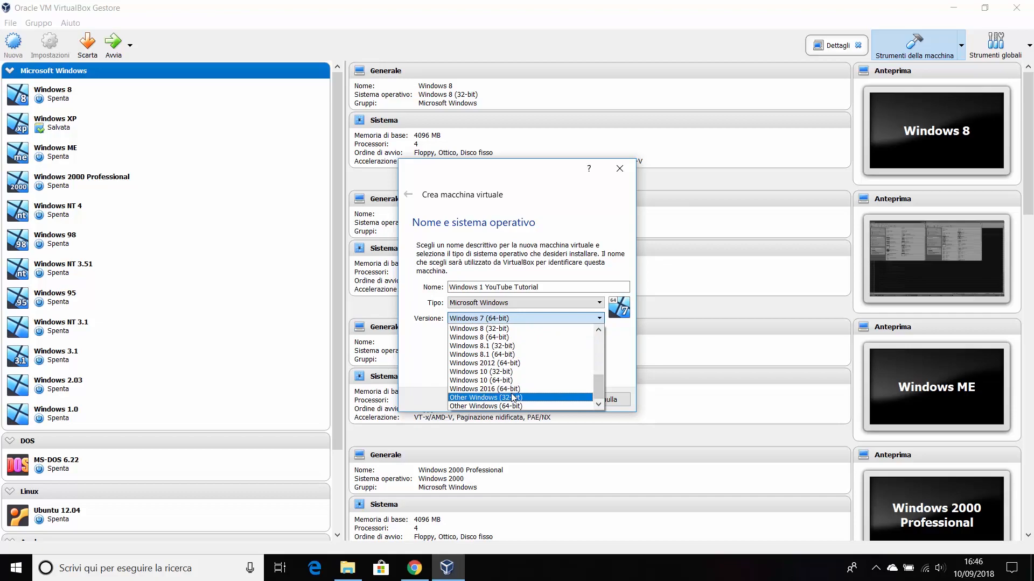
click(518, 398)
click(554, 401)
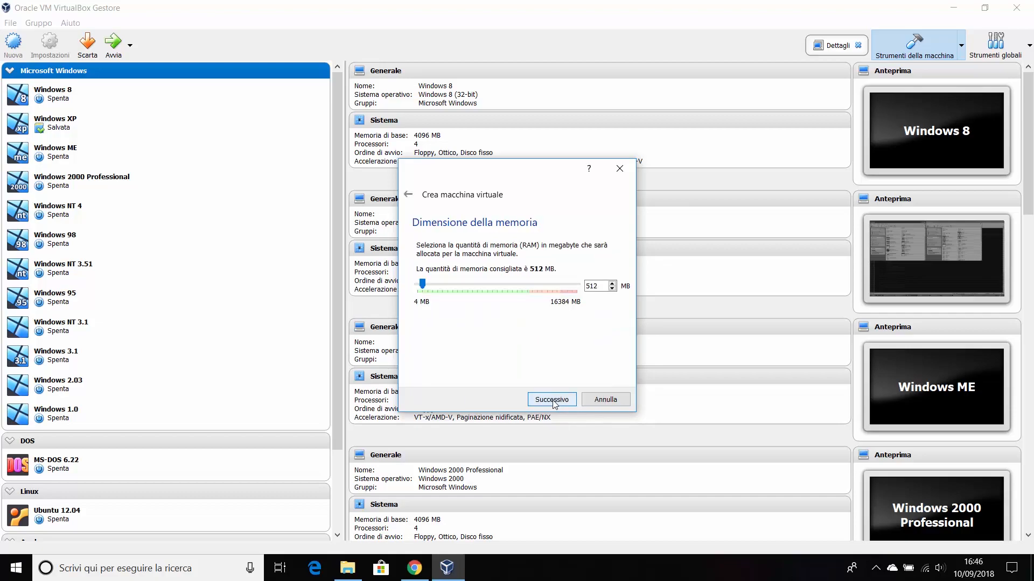
Step: Set the new virtual machine's memory to 128 MB
double_click(587, 286)
text(128)
click(560, 404)
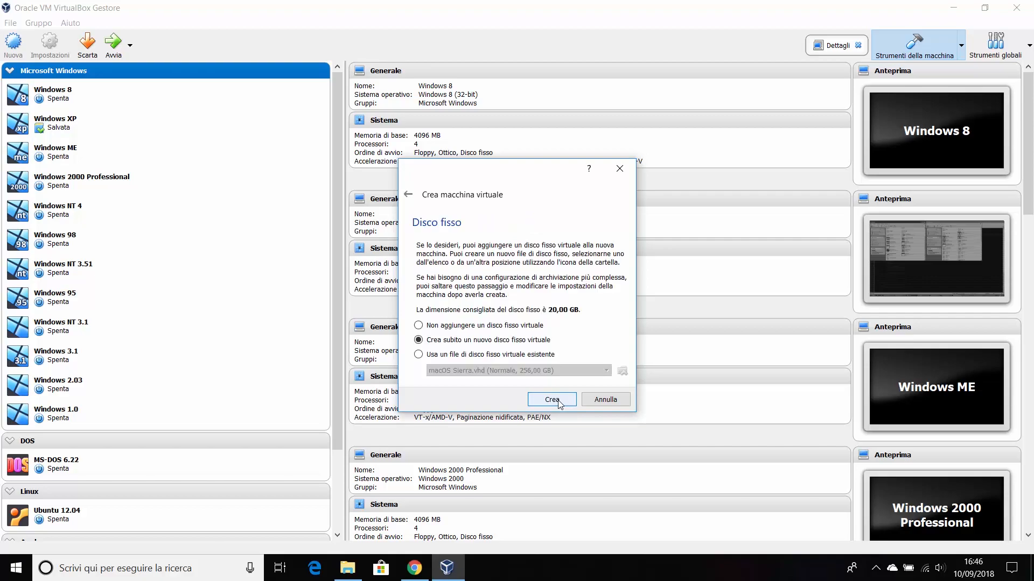
Step: Create a new 100 MB virtual hard disk for the machine, keeping the suggested disk name
click(558, 403)
click(593, 408)
click(602, 408)
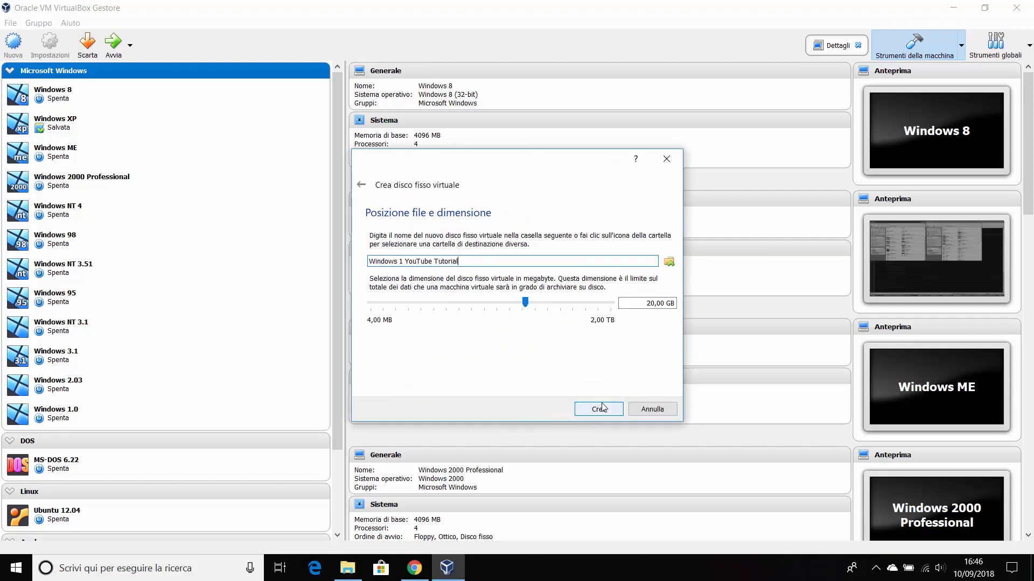
key(Tab)
key(Tab)
key(Tab)
text(100 MB)
click(616, 414)
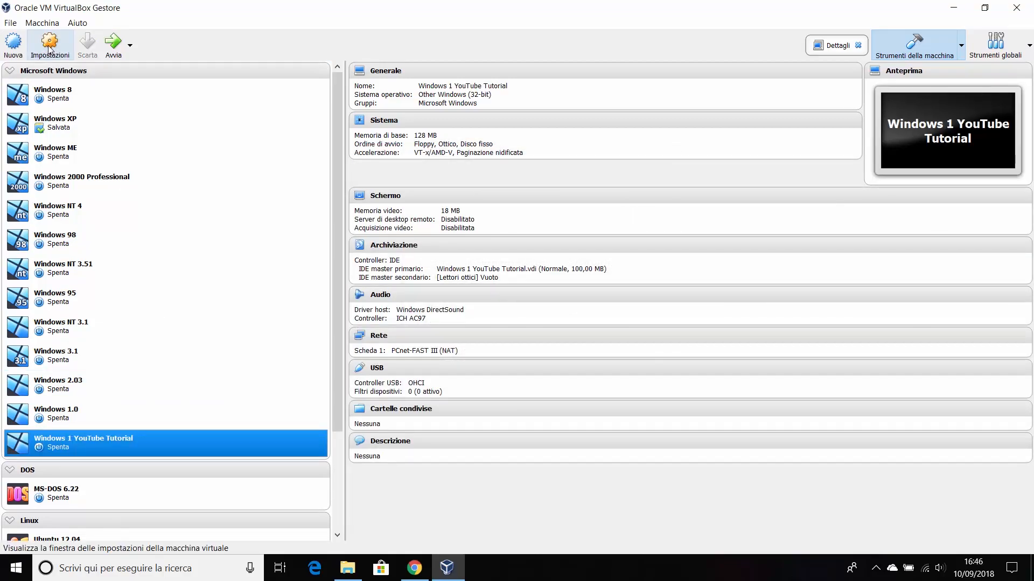
Step: In the new machine's settings, toggle the processor's PAE/NX option and review the general and display settings
click(49, 48)
click(375, 200)
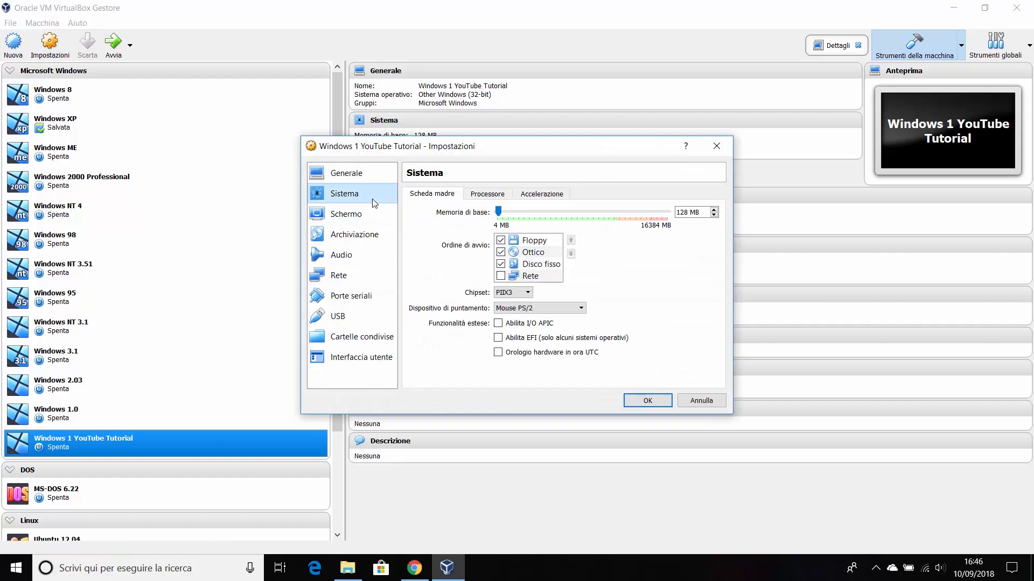
click(496, 198)
click(526, 192)
click(502, 198)
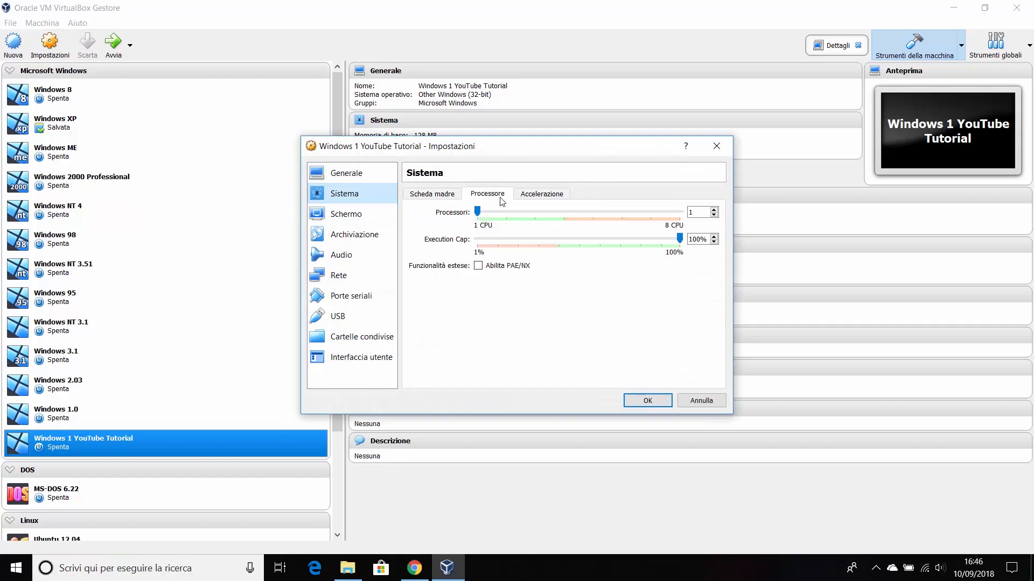
click(495, 268)
click(334, 172)
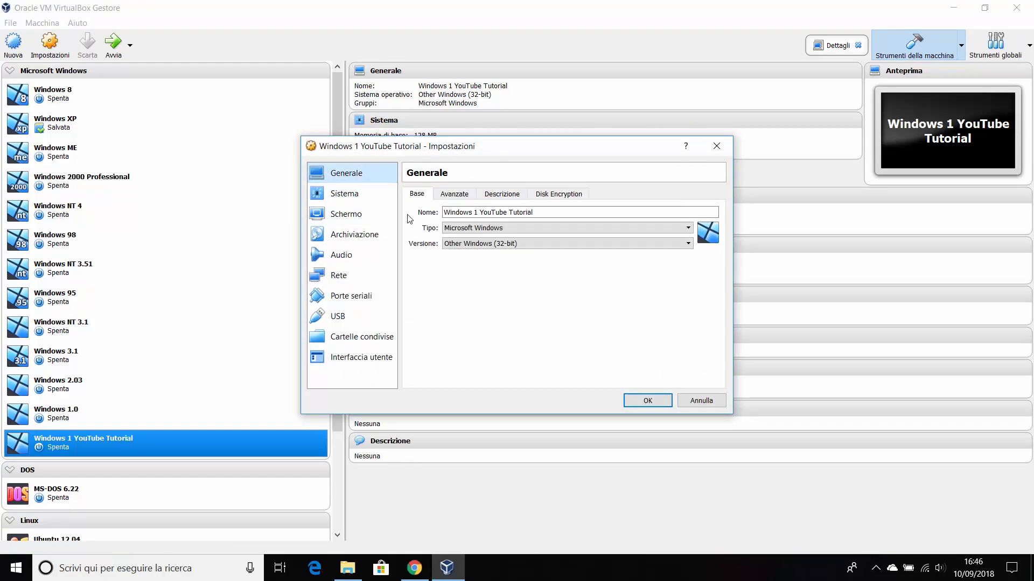
click(331, 198)
click(336, 214)
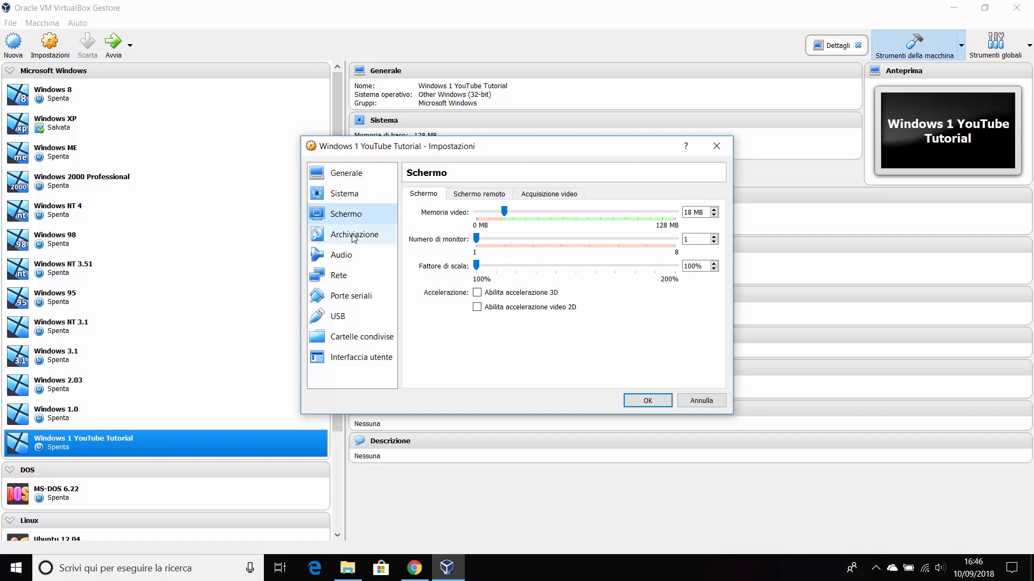
Step: Add a floppy controller to the machine's storage and attach DISK01.IMG from the Microsoft MS-DOS 3.30 (5.25) folder
click(353, 237)
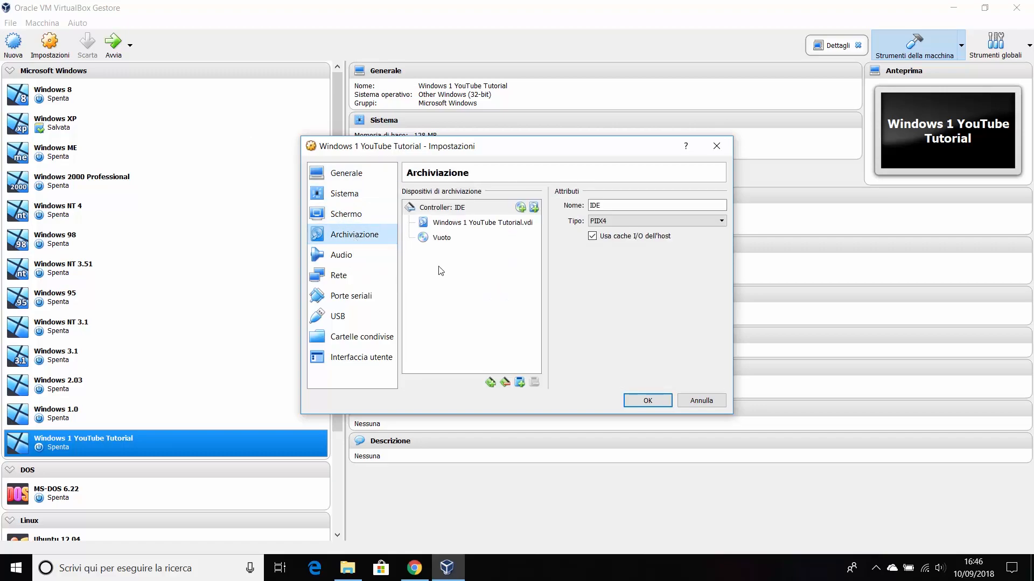
click(490, 382)
click(544, 448)
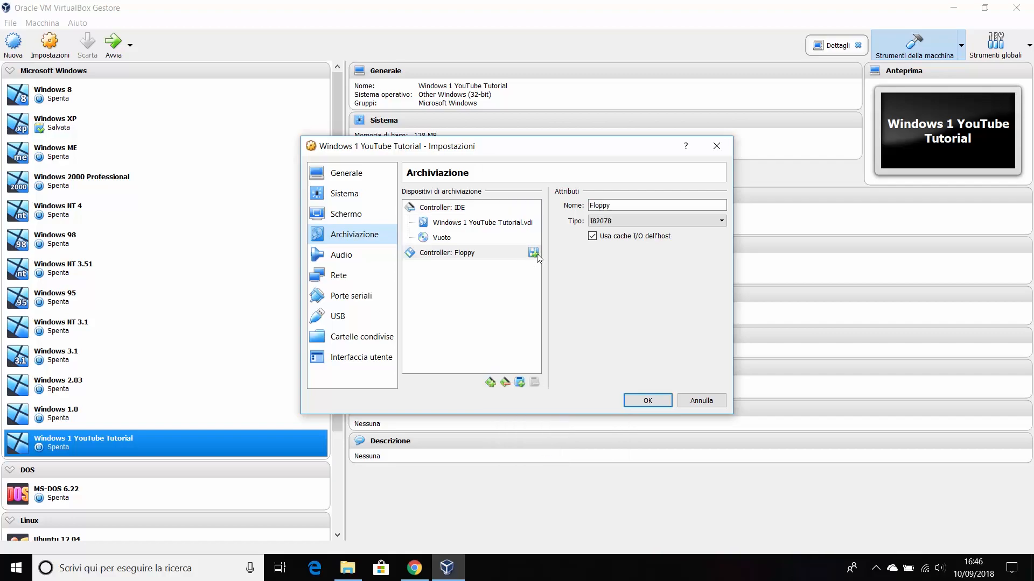
click(533, 252)
click(514, 329)
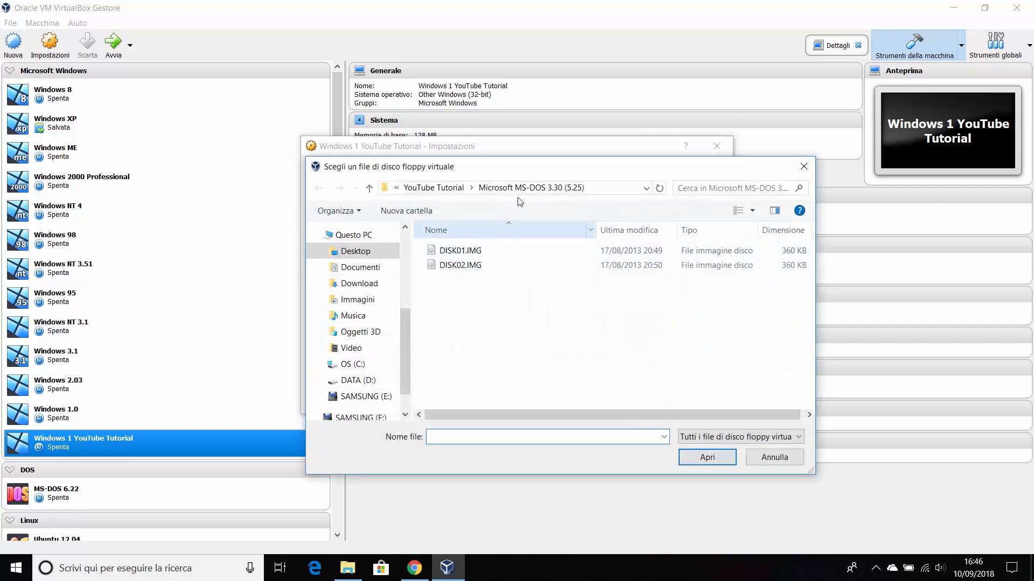
double_click(461, 251)
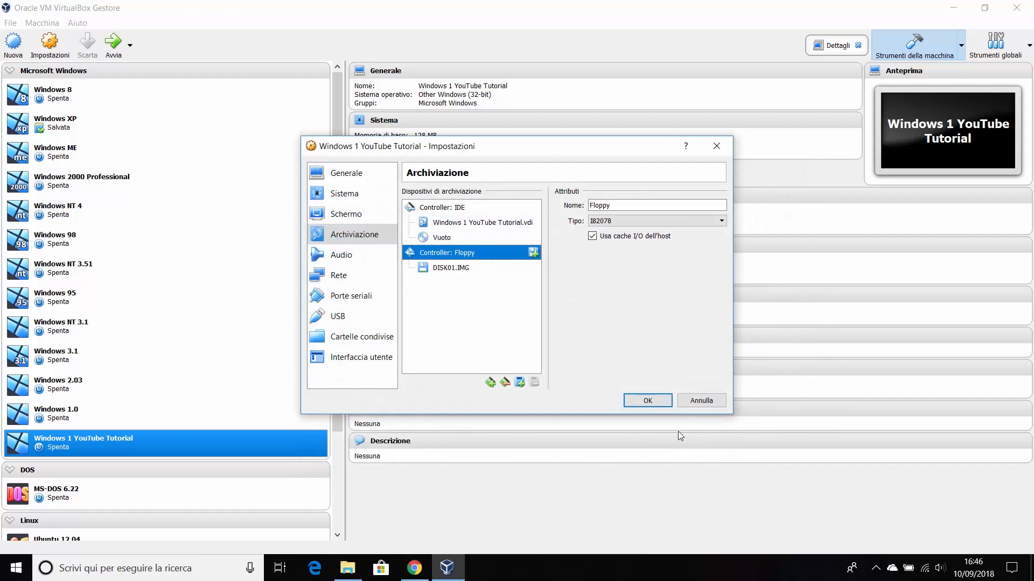
click(658, 404)
Step: Start the Windows 1 YouTube Tutorial machine, dismiss the keyboard capture notice and accept the current date and time
click(114, 44)
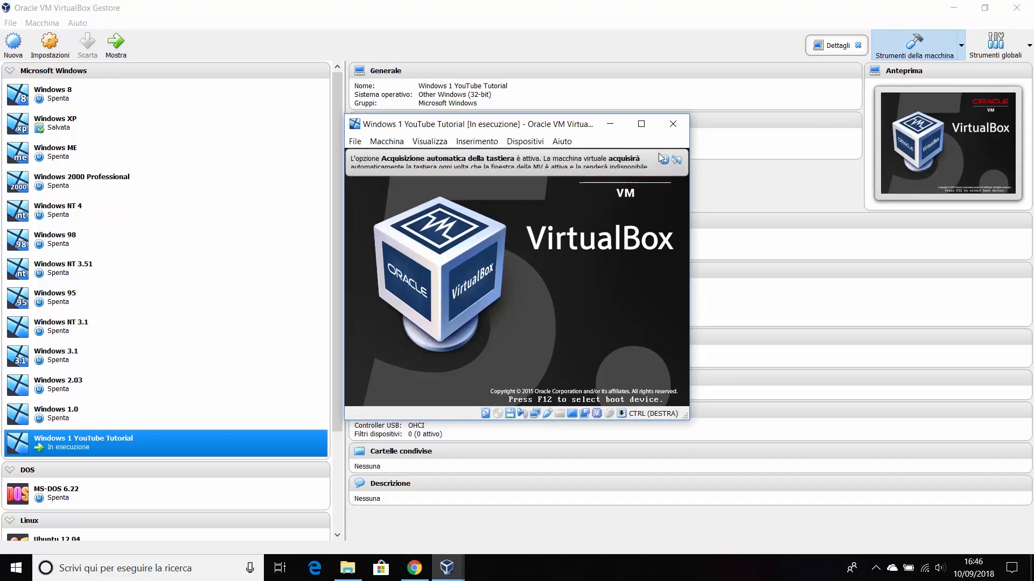
click(664, 160)
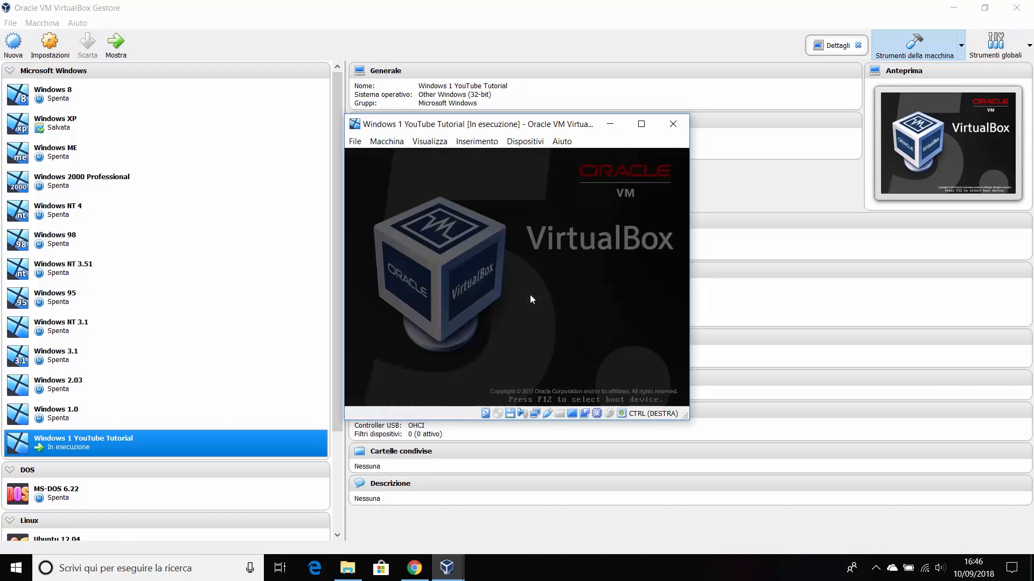
key(Return)
key(Return)
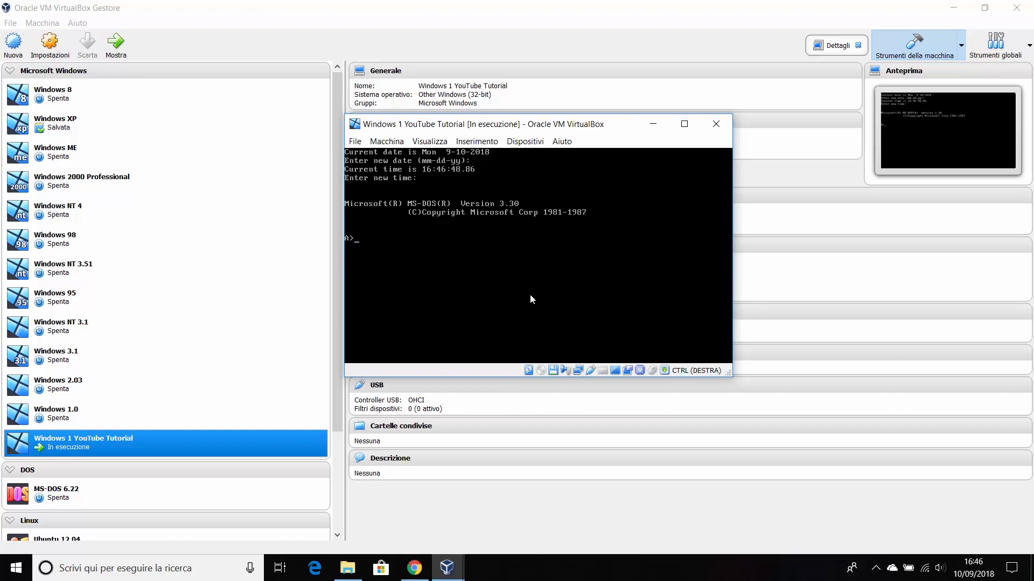
Step: Run fdisk to create an active primary DOS partition at maximum size and restart the system
text(fdisk)
key(Return)
key(Return)
key(Return)
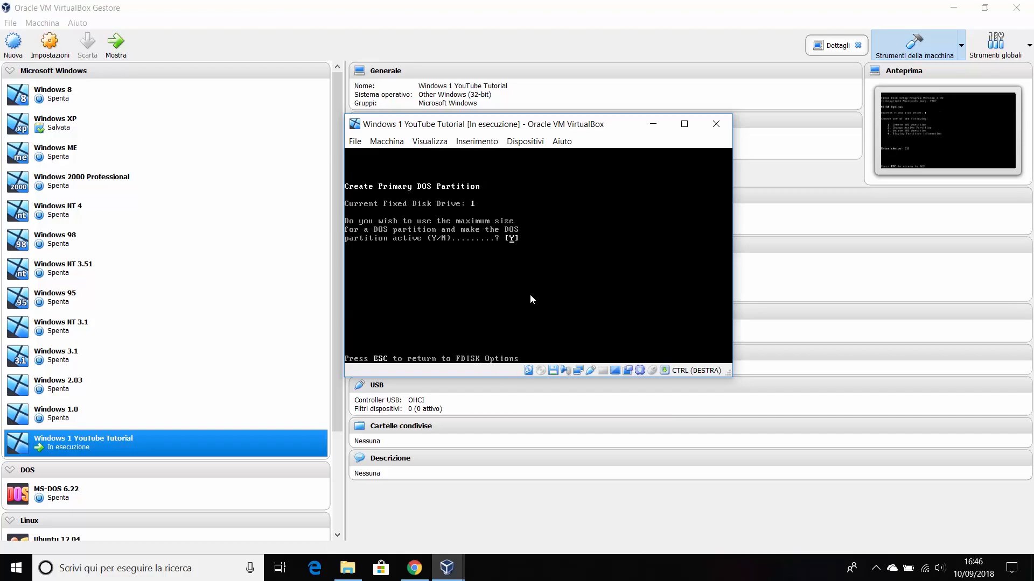
key(Return)
key(Return)
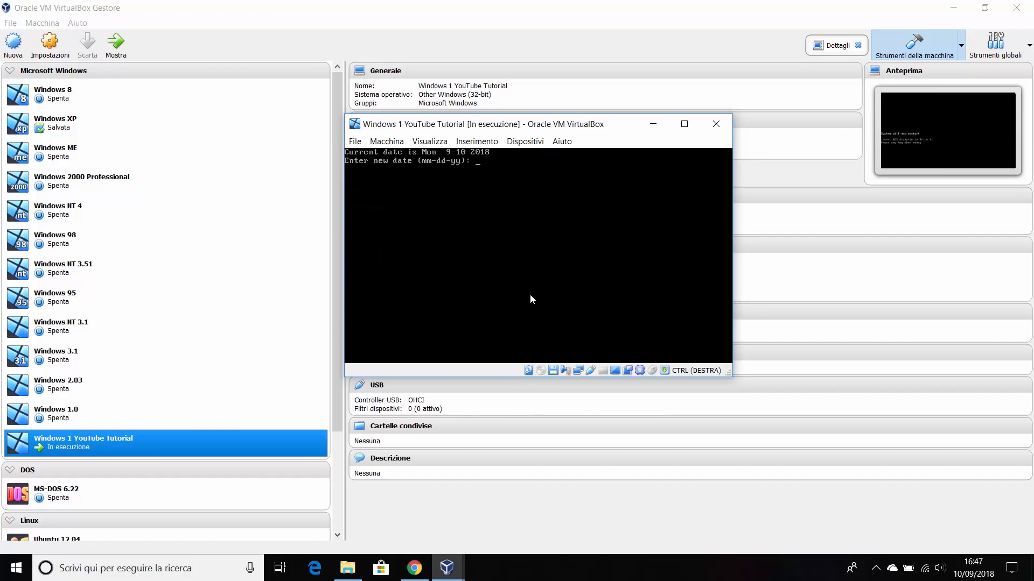
Step: Accept the current date and time, and format drive C:, confirming the format
key(Return)
key(Return)
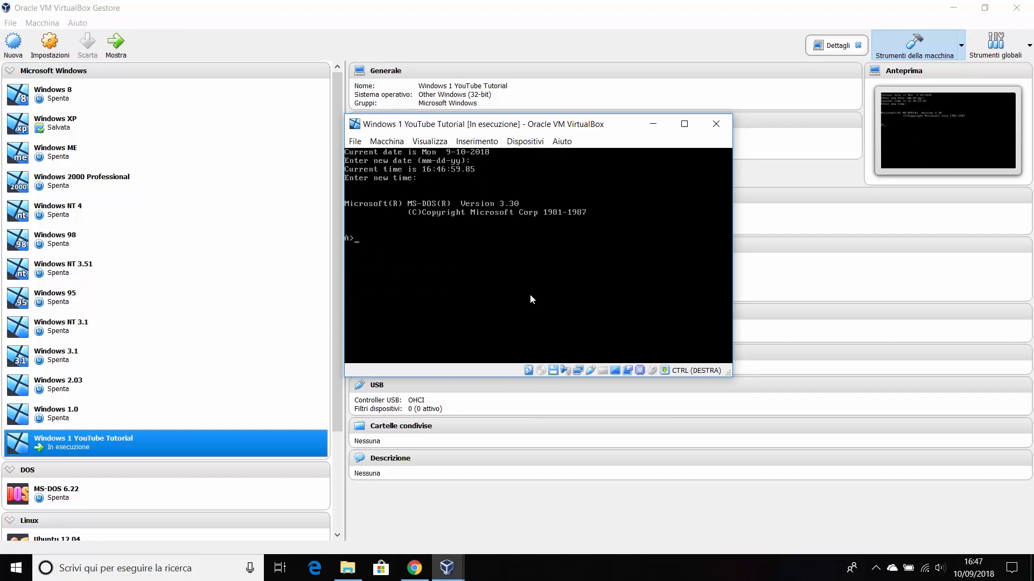
text(format C:)
key(Return)
text(y)
key(Return)
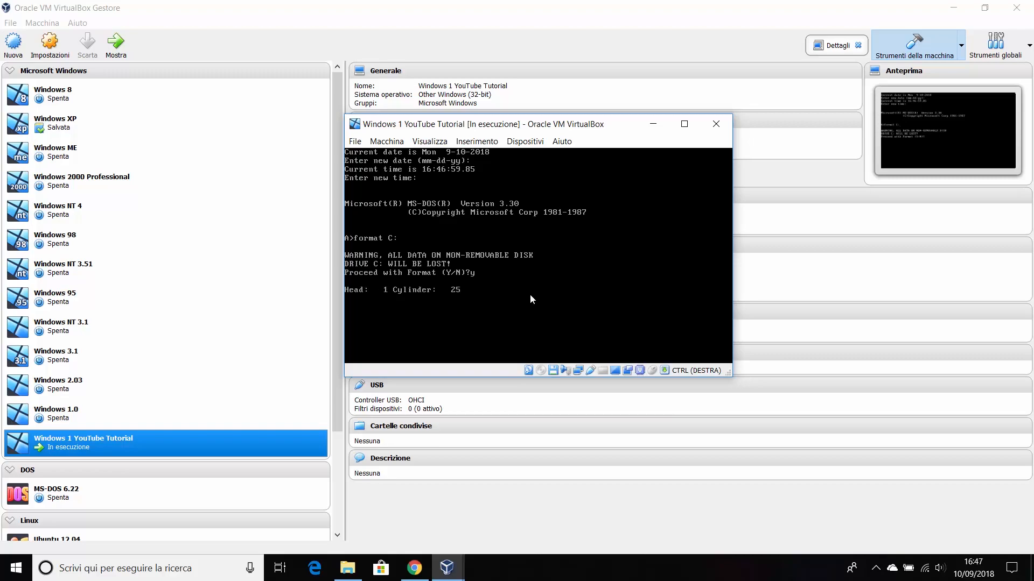
Step: Transfer the system files with sys C: and copy COMMAND.COM to C:\COMMAND.COM
text(sys C:)
key(Return)
text(copy )
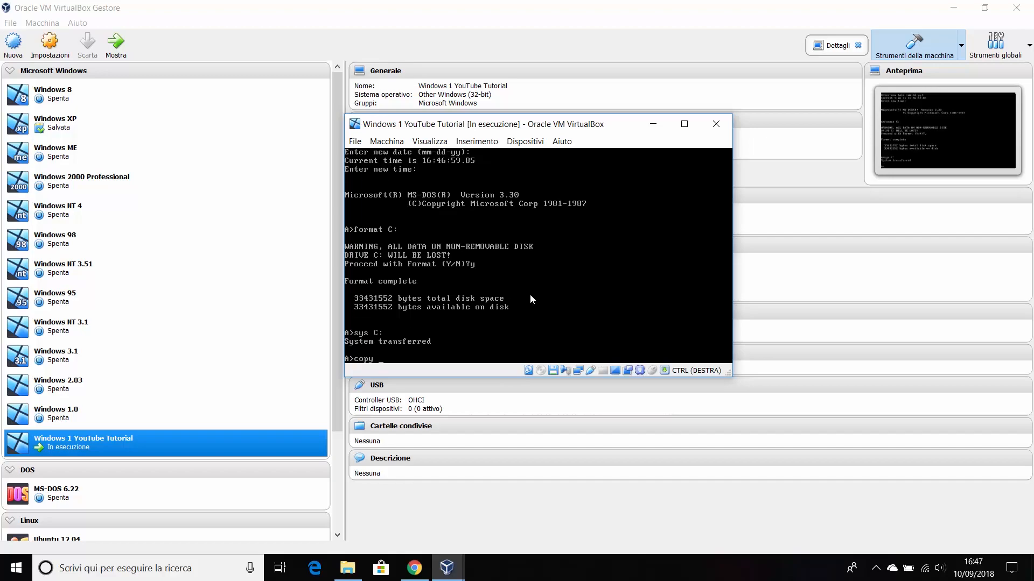
text(COMMAND.COM C:\COMMAND.COM)
key(Return)
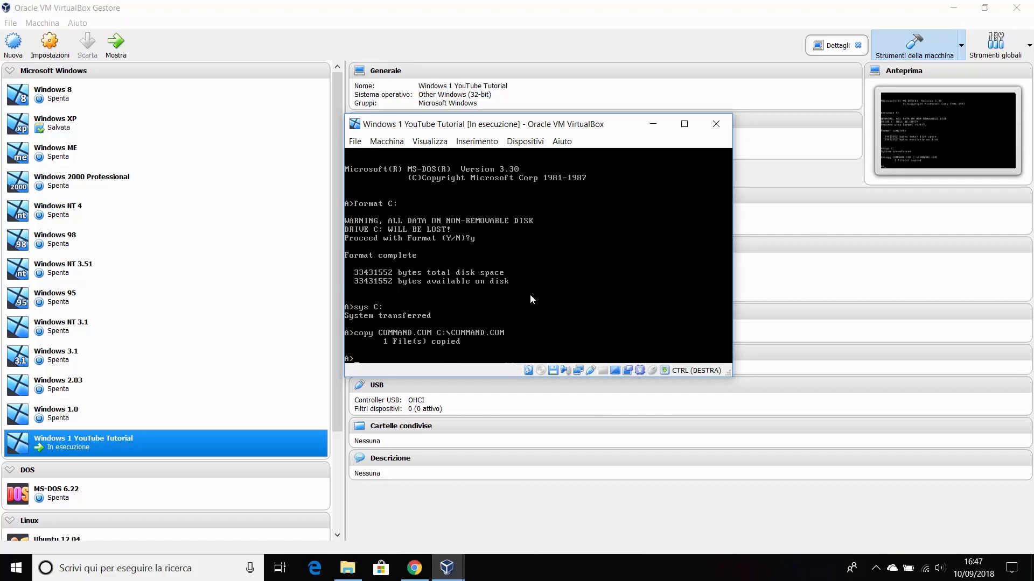
Step: Remove the floppy image from the virtual drive and restart the virtual machine
click(525, 142)
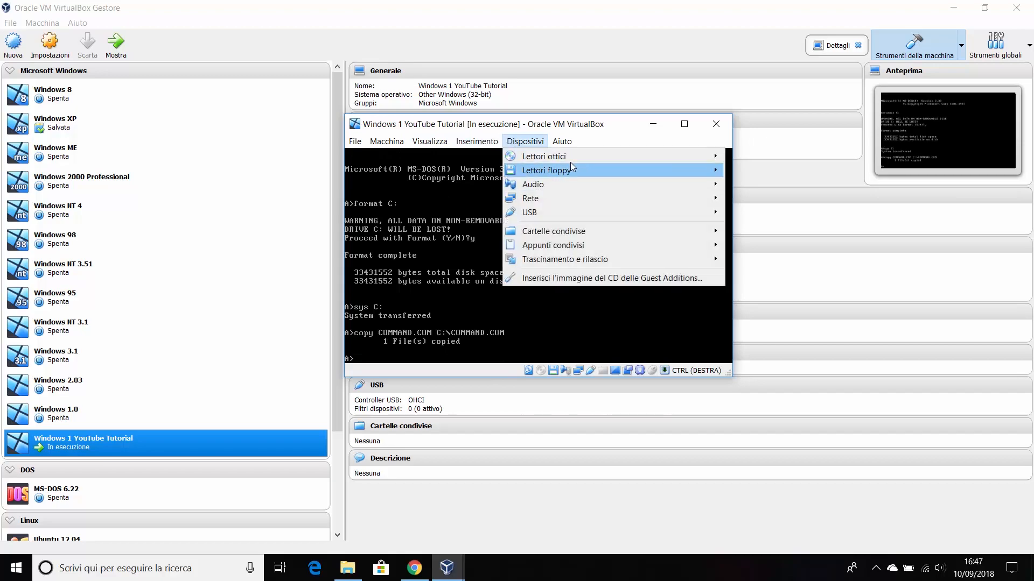
mouse_move(595, 174)
click(797, 260)
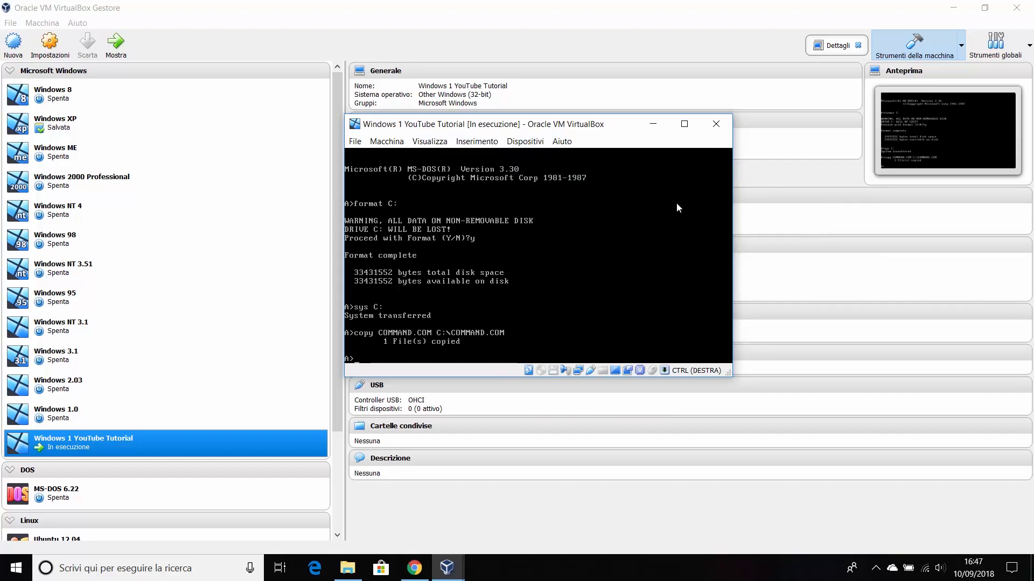
click(390, 143)
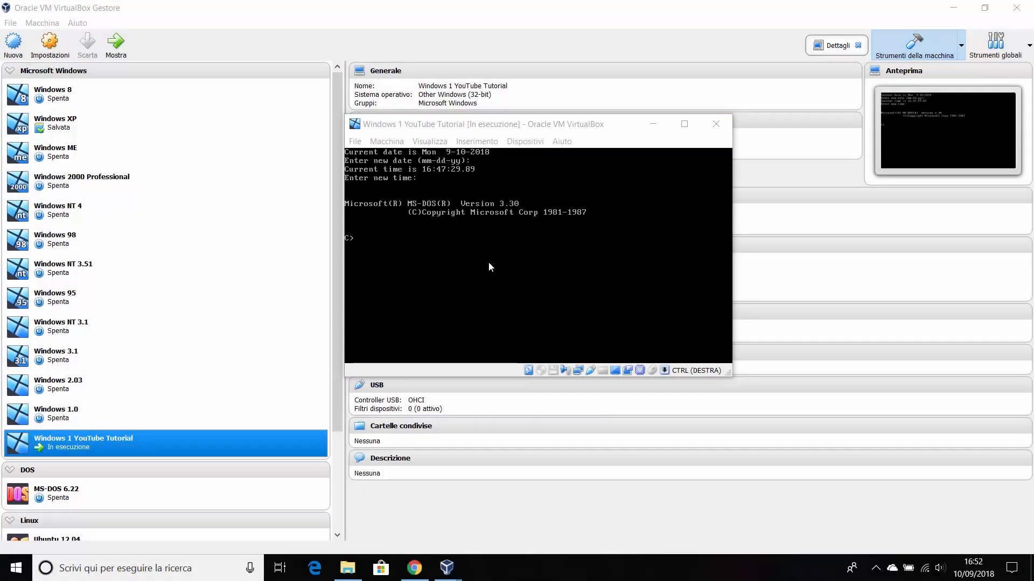
Step: Switch to Chrome, open WinWorld's Windows 1.04 page and highlight the Microsoft Windows 1.04 (04-10-1987) (5.25) download
click(419, 568)
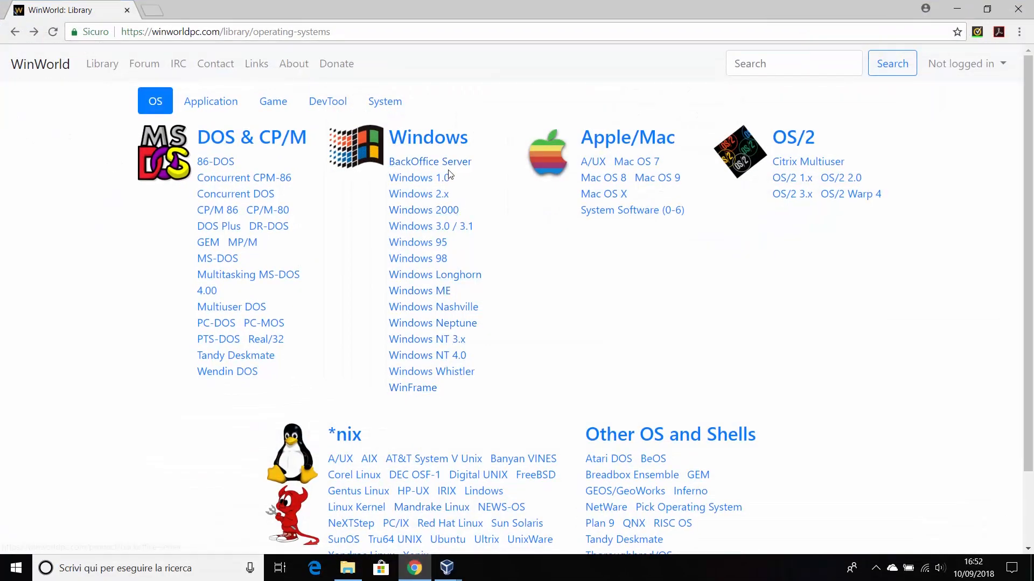
click(418, 178)
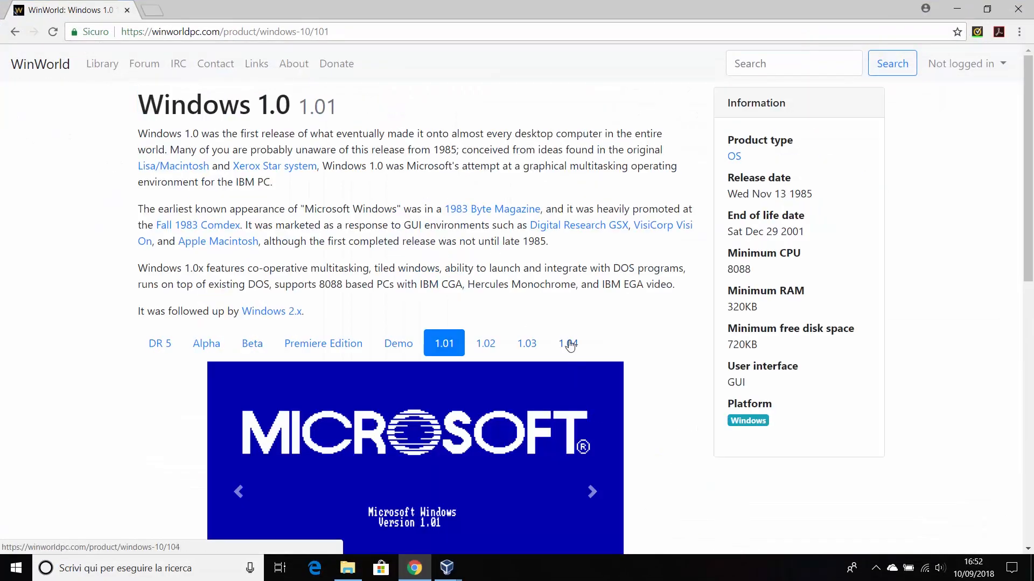
click(568, 343)
scroll(491, 447, down, 3)
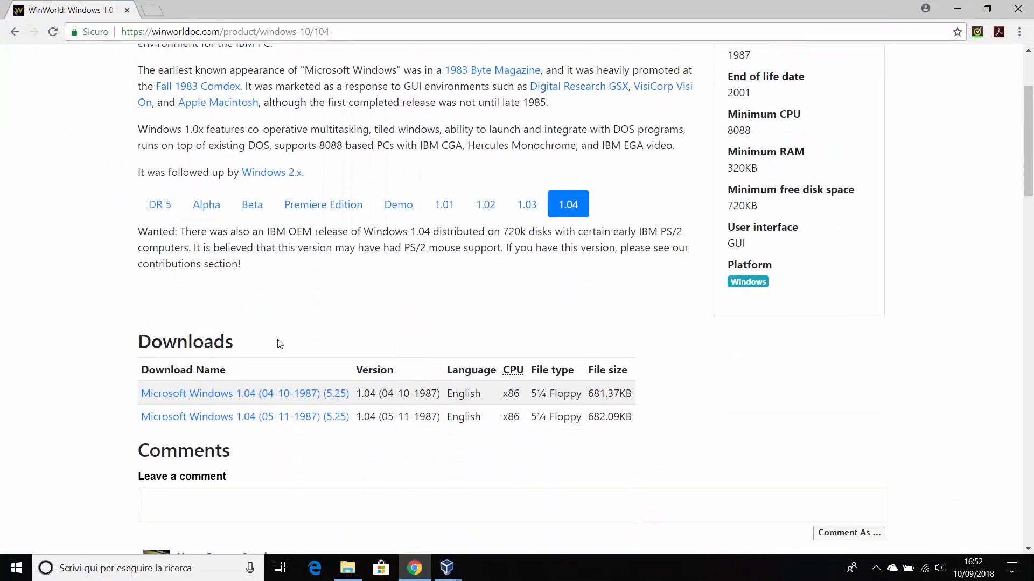
drag(139, 394, 354, 396)
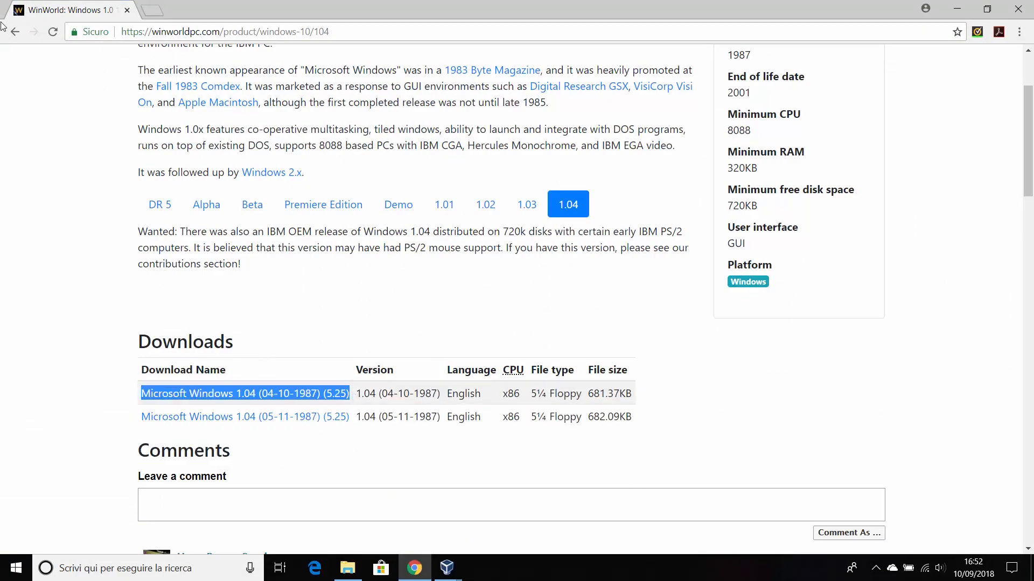
Step: Return to WinWorld's operating systems library, find the Windows 2.x download and highlight its name, and go back to the library
click(15, 31)
click(15, 31)
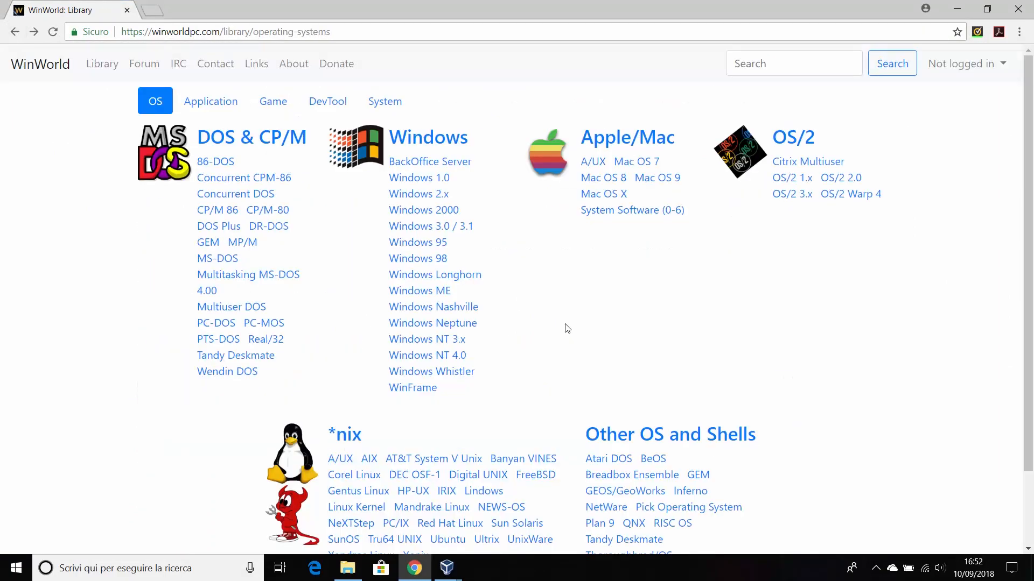
click(450, 197)
scroll(277, 337, down, 5)
scroll(275, 344, down, 2)
drag(348, 281, 137, 278)
scroll(5, 59, up, 3)
click(14, 32)
Step: In File Explorer, go to the Microsoft Windows 2.03 (3.5) folder in YouTube Tutorial and open D1_Setup.img with MagicISO Maker
click(362, 576)
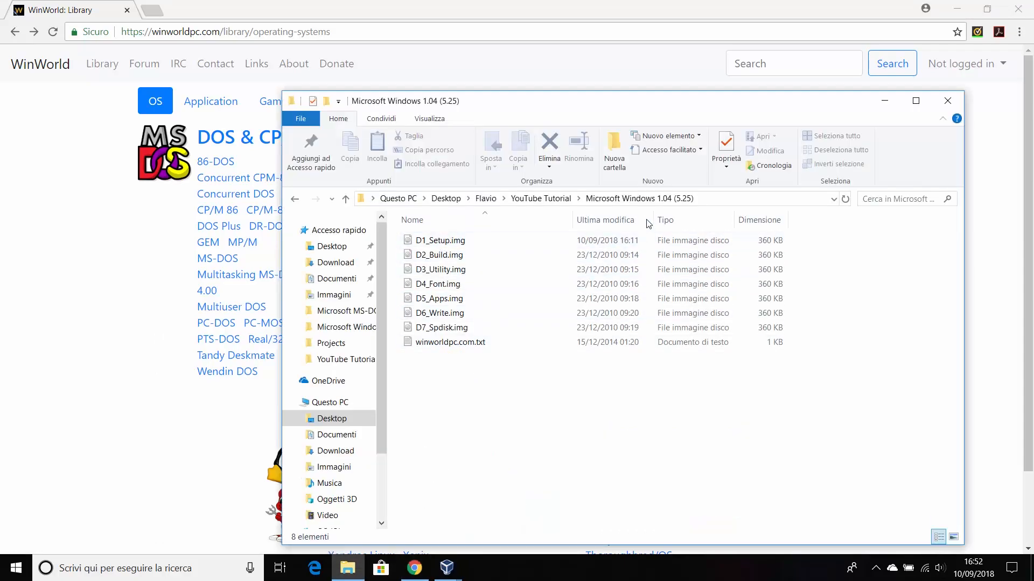
click(541, 199)
click(455, 269)
double_click(455, 269)
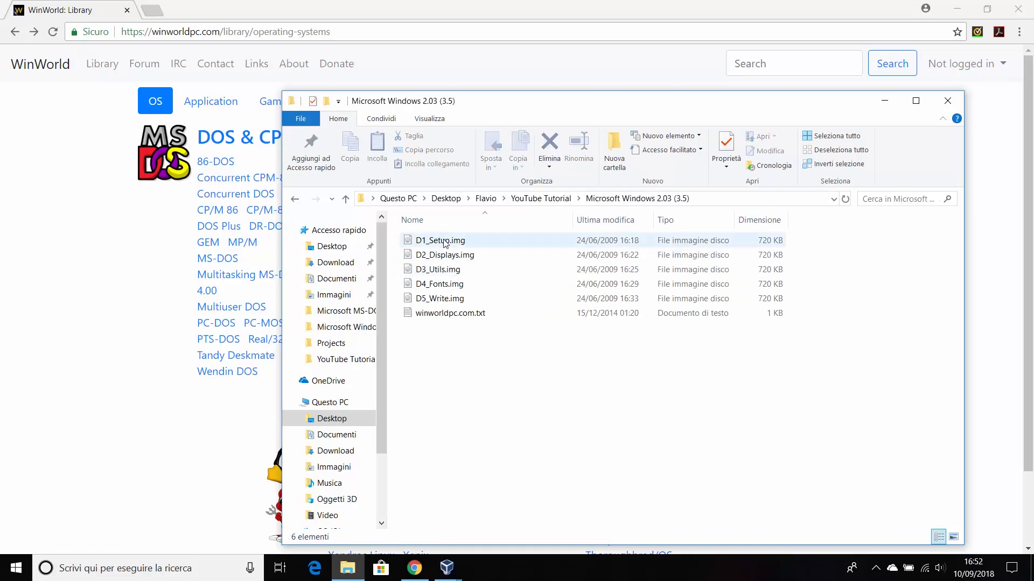
right_click(466, 241)
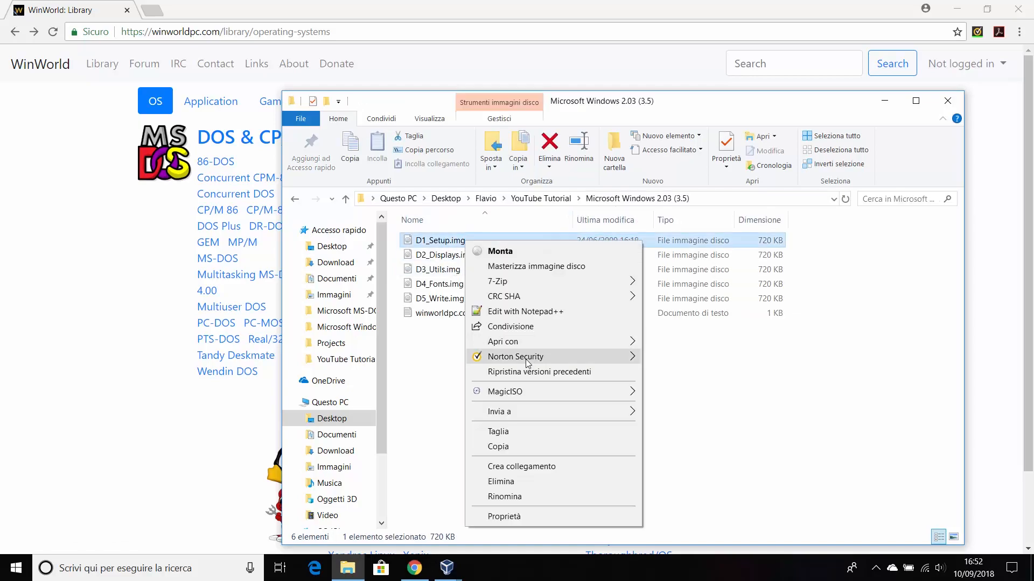
mouse_move(526, 344)
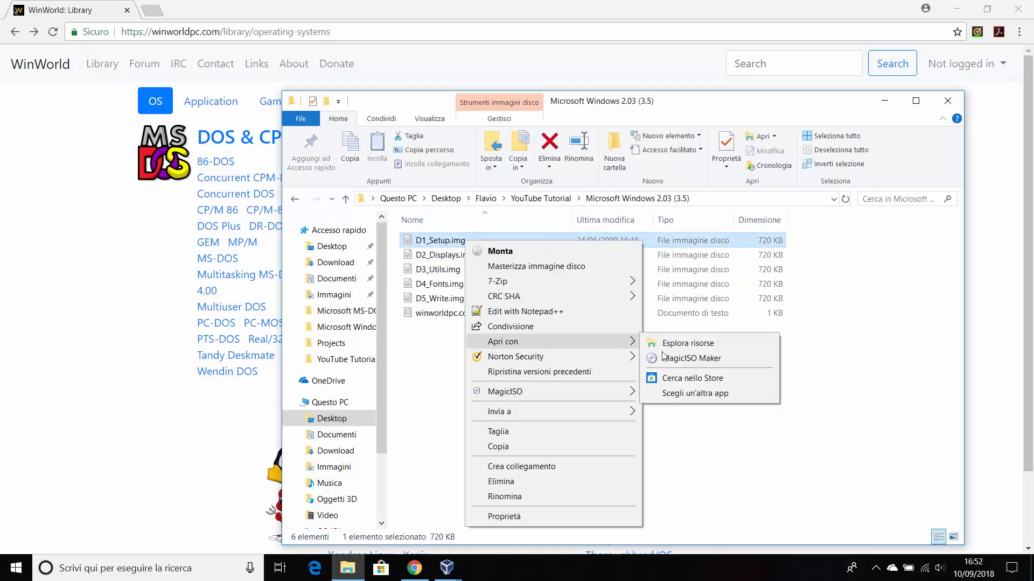
click(707, 362)
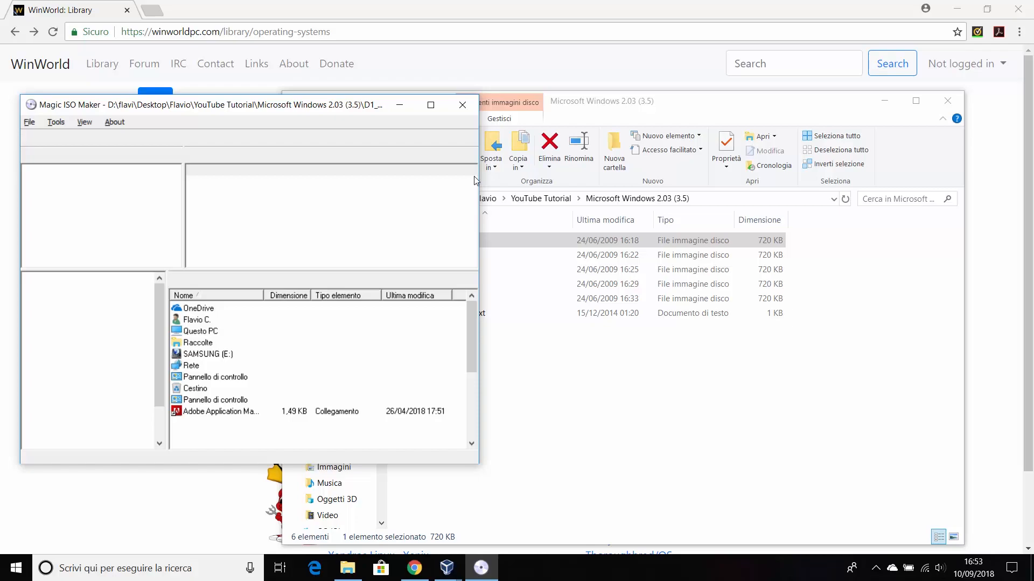
Step: Extract MOUSE.DRV from the open disk image into the Microsoft Windows 2.03 (3.5) folder and close MagicISO Maker
drag(472, 186, 472, 215)
drag(227, 195, 604, 369)
click(235, 109)
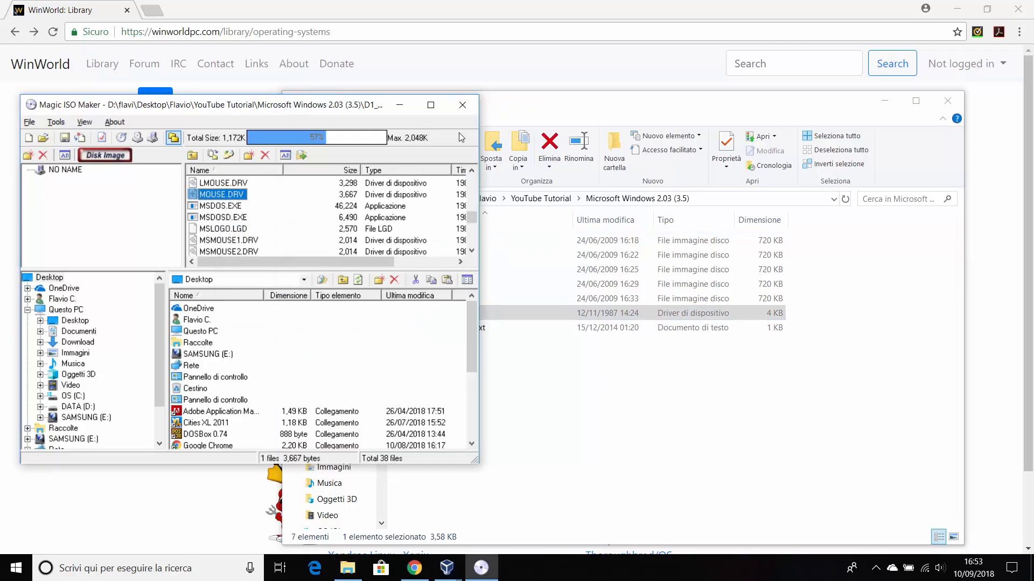
click(477, 109)
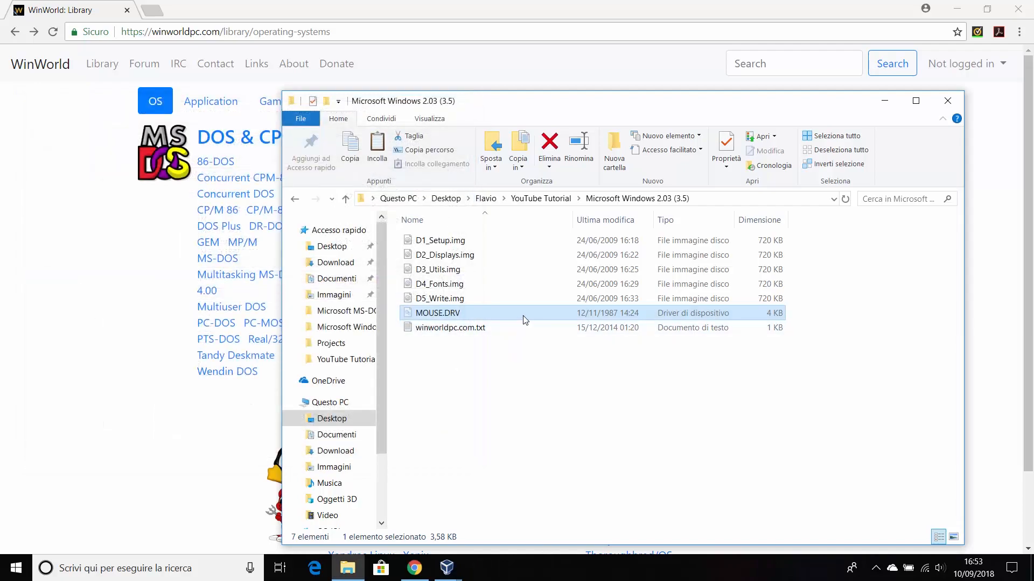
Step: Copy MOUSE.DRV from the Windows 2.03 folder into the Microsoft Windows 1.04 (5.25) folder
click(543, 199)
double_click(458, 255)
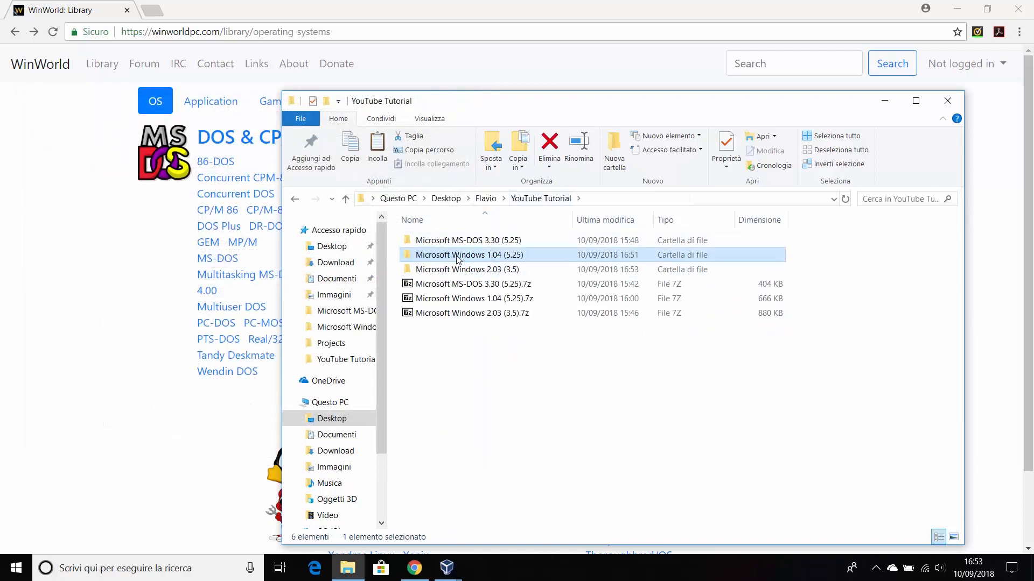
click(479, 341)
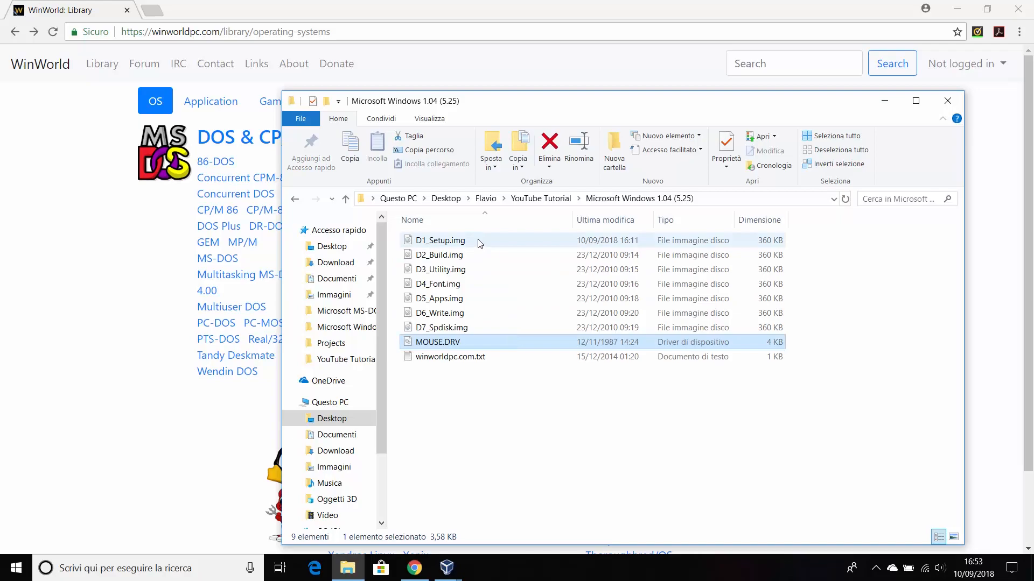
Step: Open the Windows 1.04 D1_Setup.img with MagicISO Maker, overwrite its MOUSE.DRV with the copied driver, save the image and close the program
right_click(473, 241)
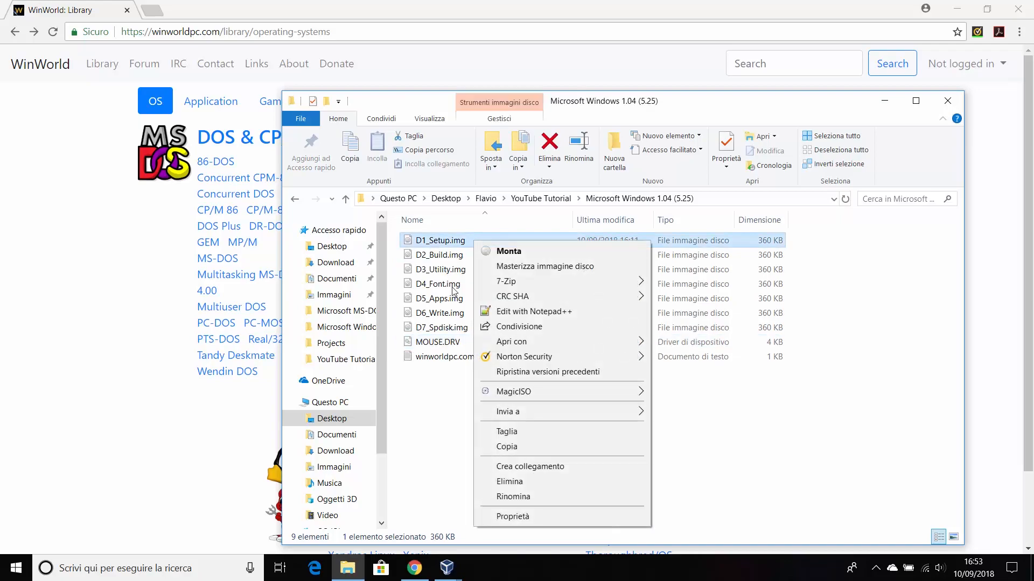
mouse_move(510, 347)
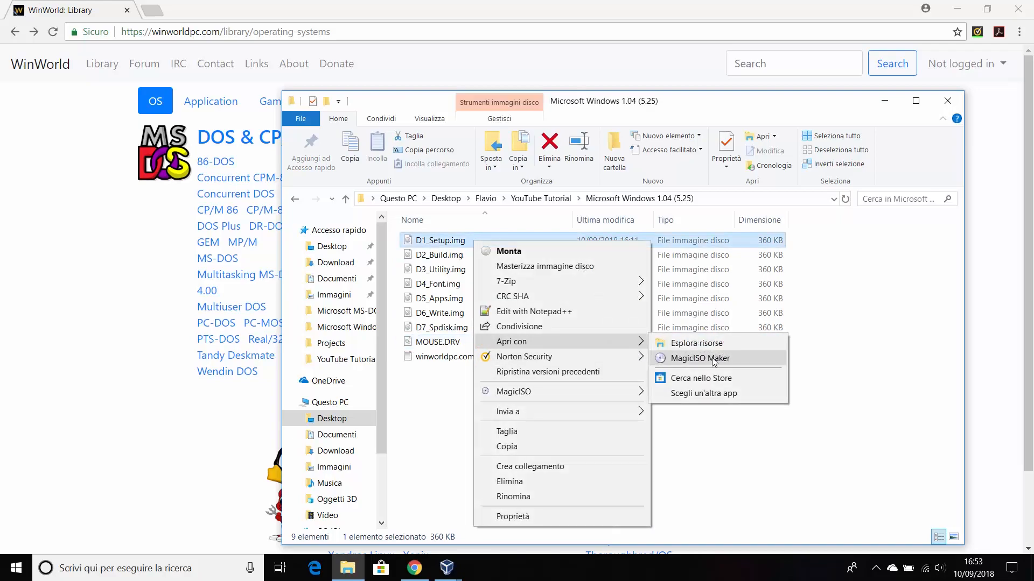
click(714, 359)
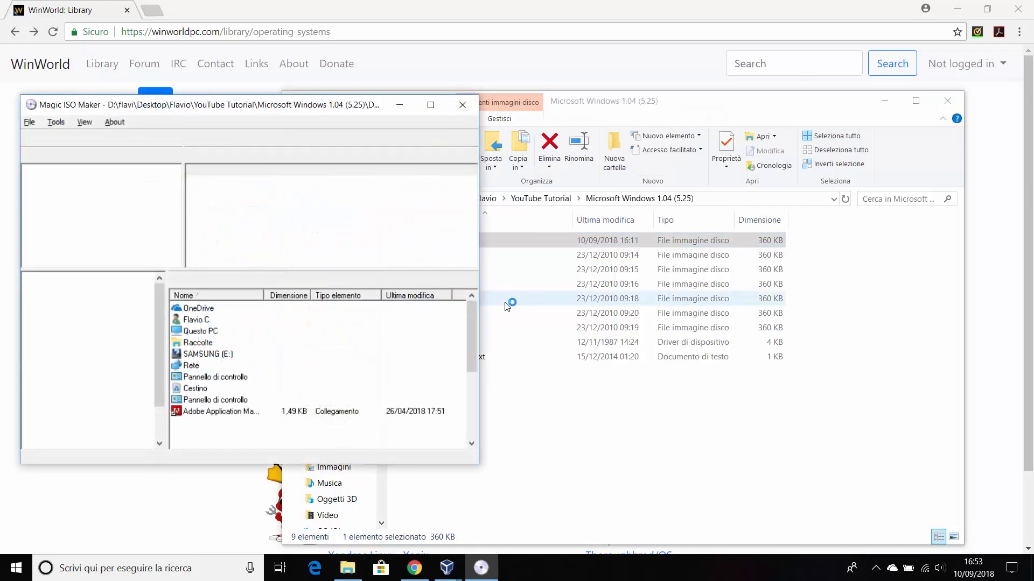
click(543, 345)
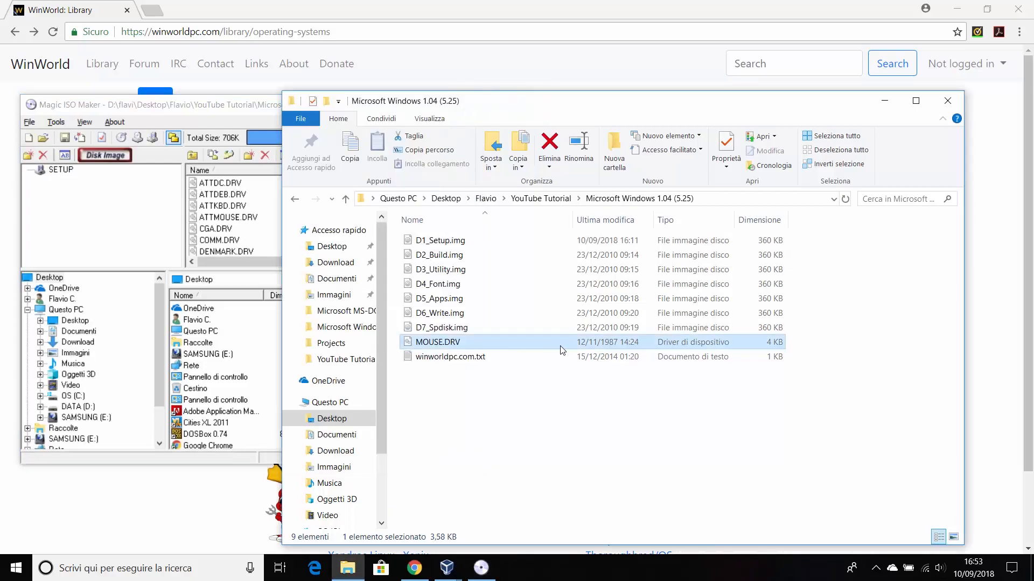
drag(562, 351, 218, 221)
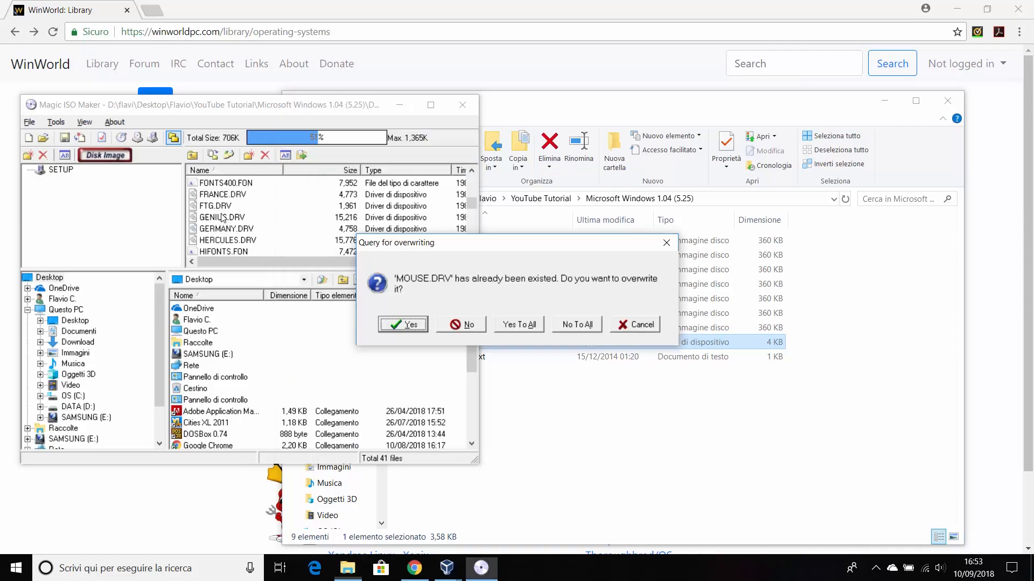
click(419, 325)
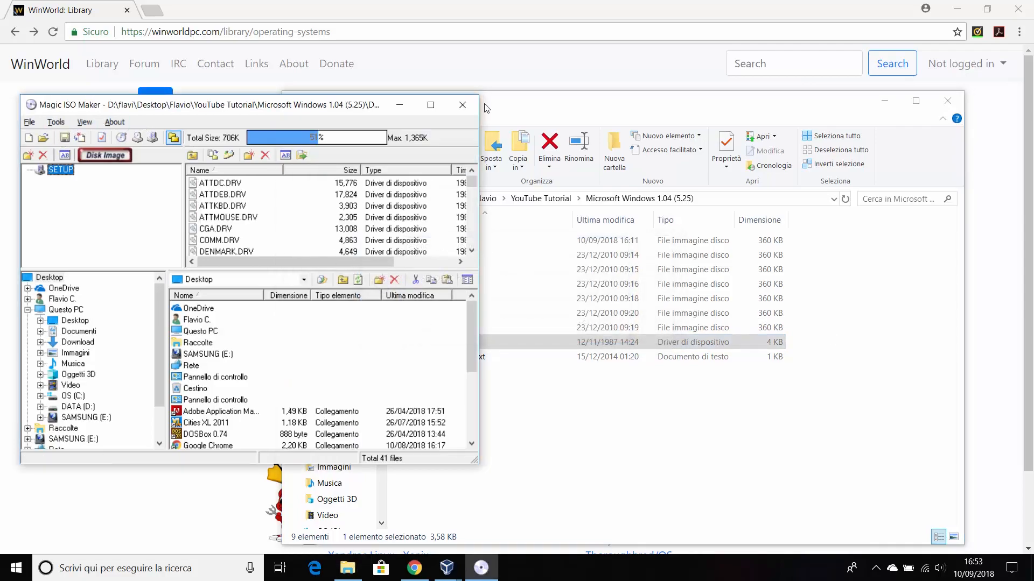
click(461, 105)
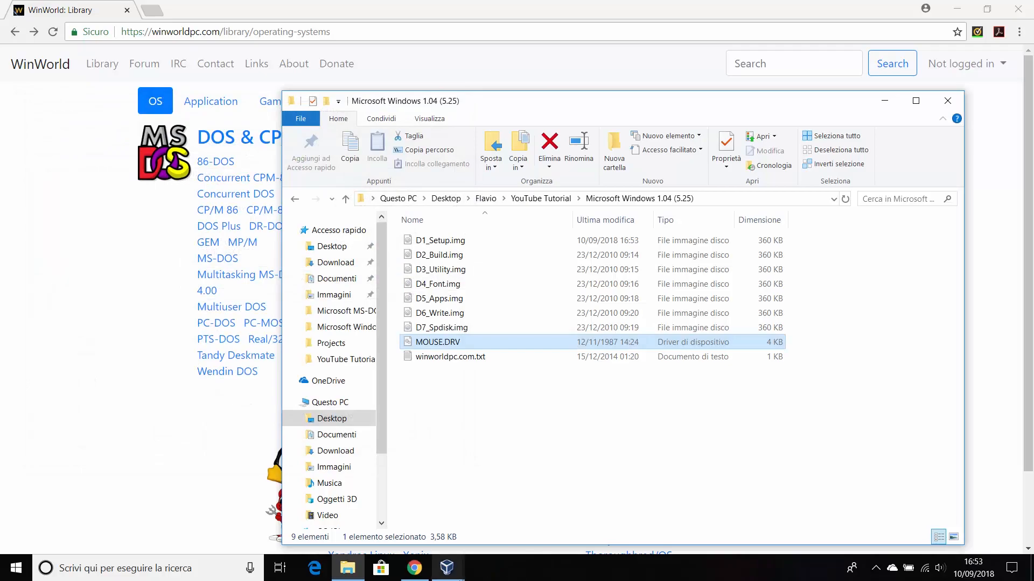
Step: Switch to the running VirtualBox machine and insert D1_Setup.img from the Microsoft Windows 1.04 (5.25) folder into the floppy drive
mouse_move(448, 568)
click(509, 528)
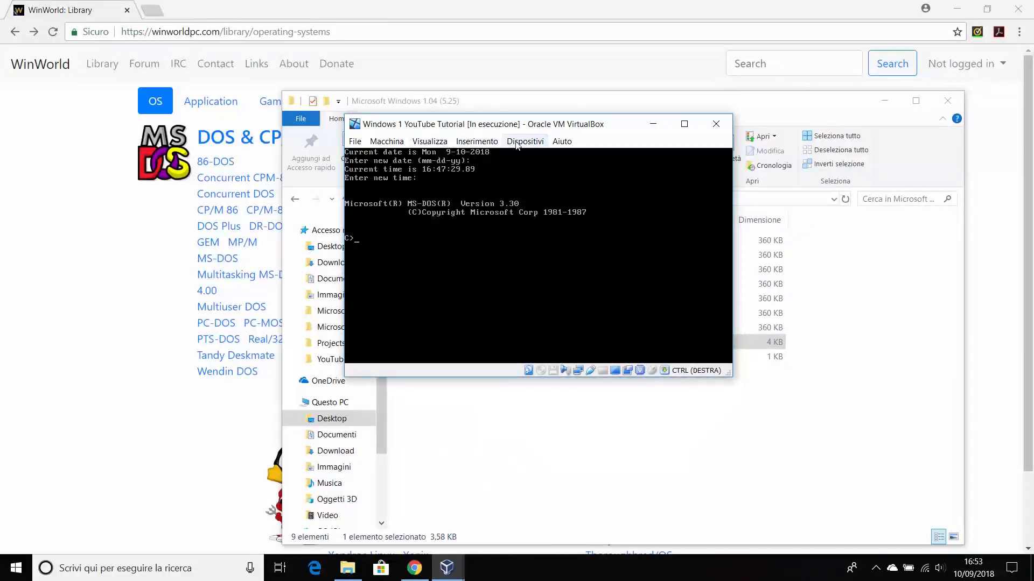
click(429, 141)
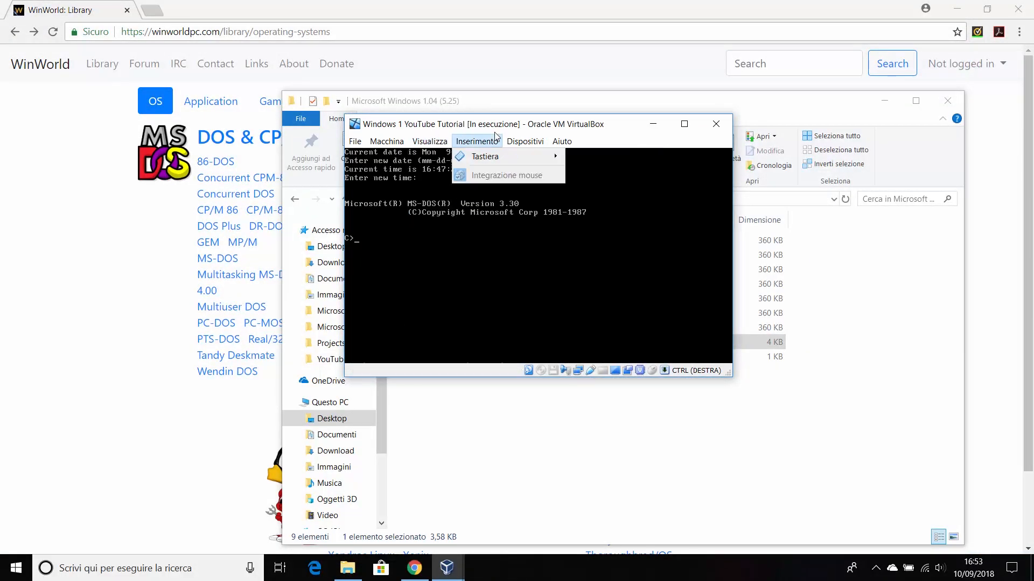
mouse_move(622, 172)
click(764, 173)
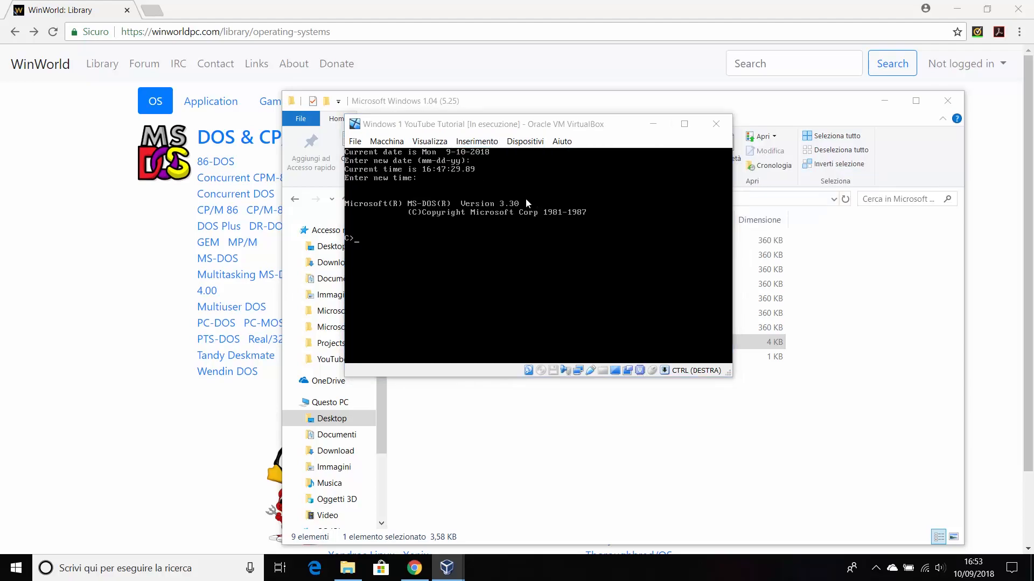
click(497, 166)
double_click(508, 243)
double_click(508, 230)
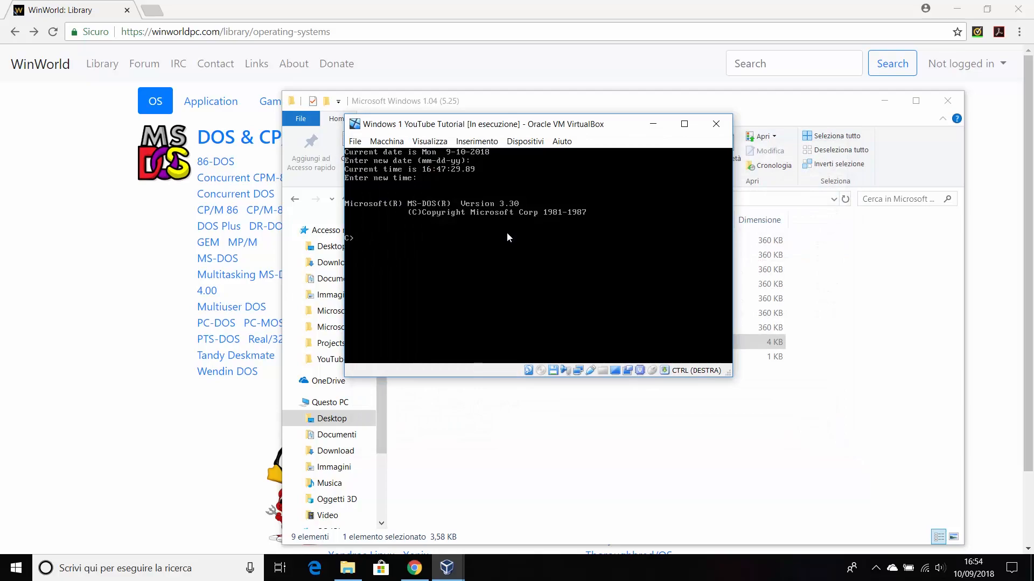
Step: Run setup from drive A: and continue through the introduction and hard disk requirements screens
text(A:)
text(setup)
key(Return)
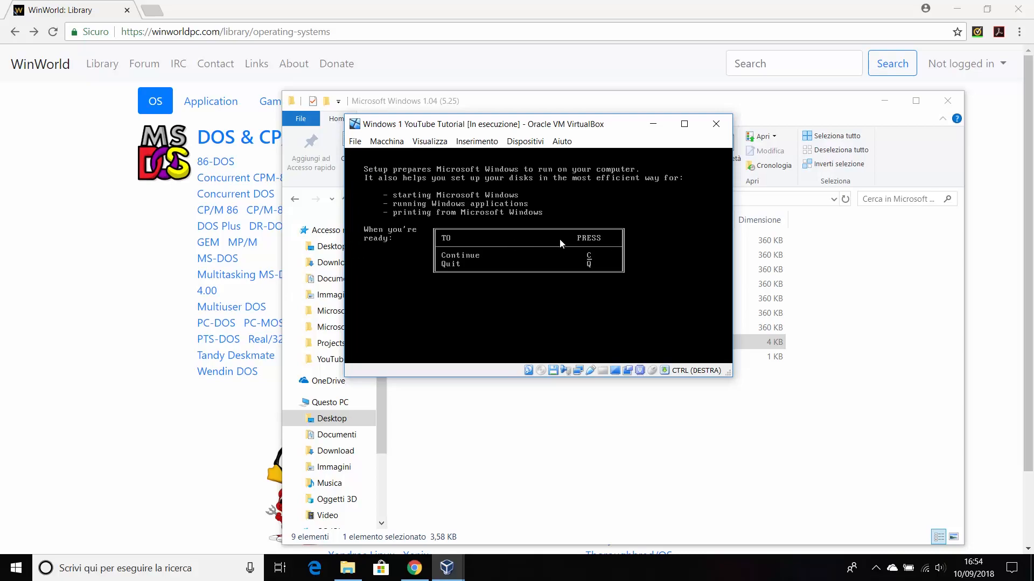
key(c)
key(Return)
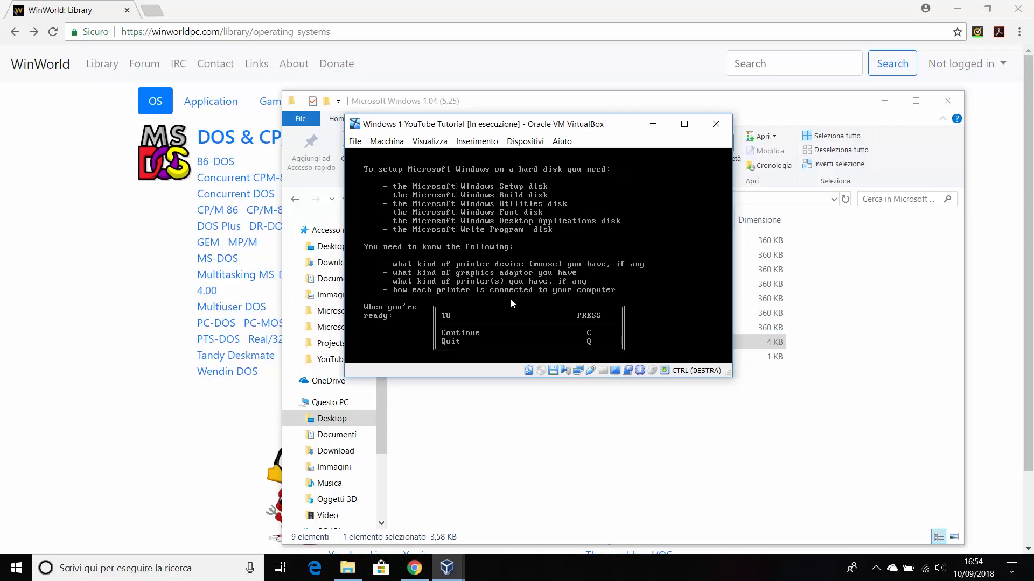
key(c)
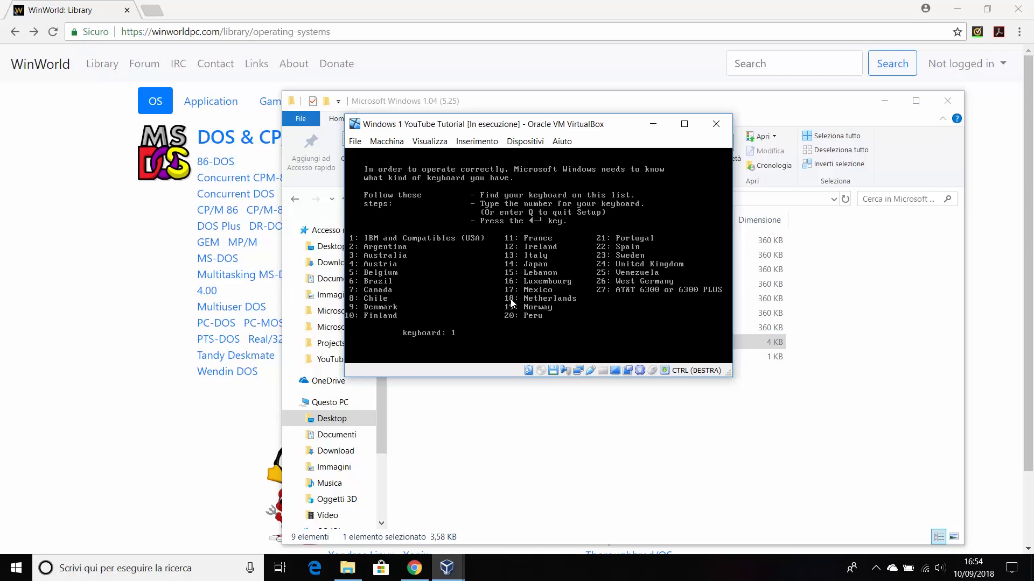
Step: Choose the IBM and Compatibles (USA) keyboard, confirm the pointing device, and select graphics adapter 6, EGA (more than 64K) with Enhanced Color Display
key(Return)
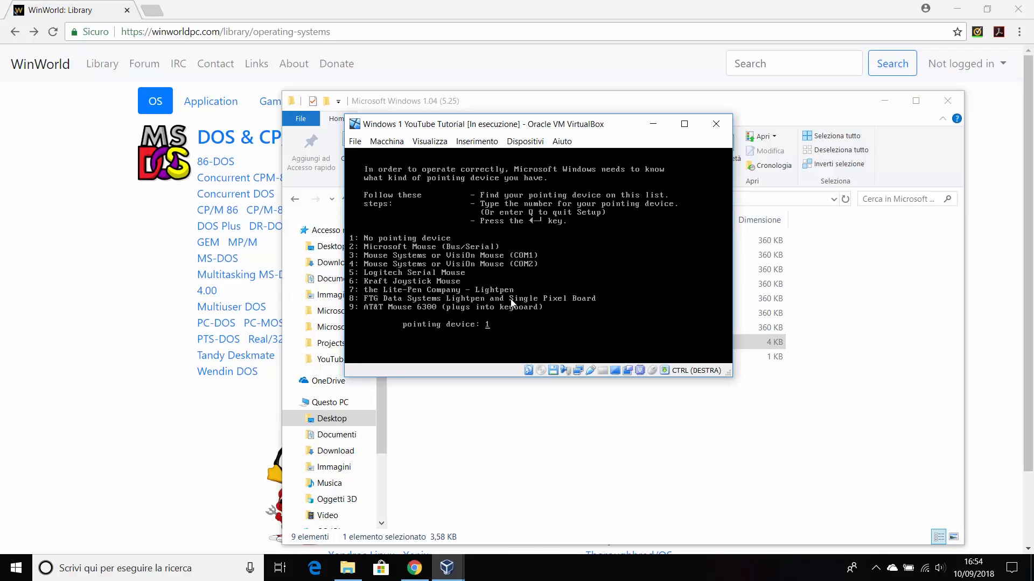
key(Return)
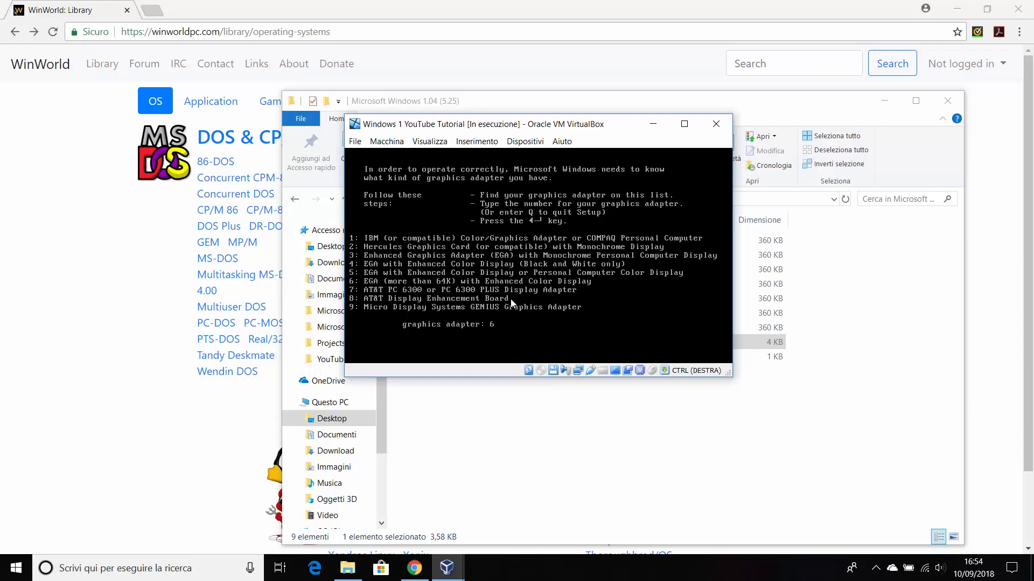
key(Return)
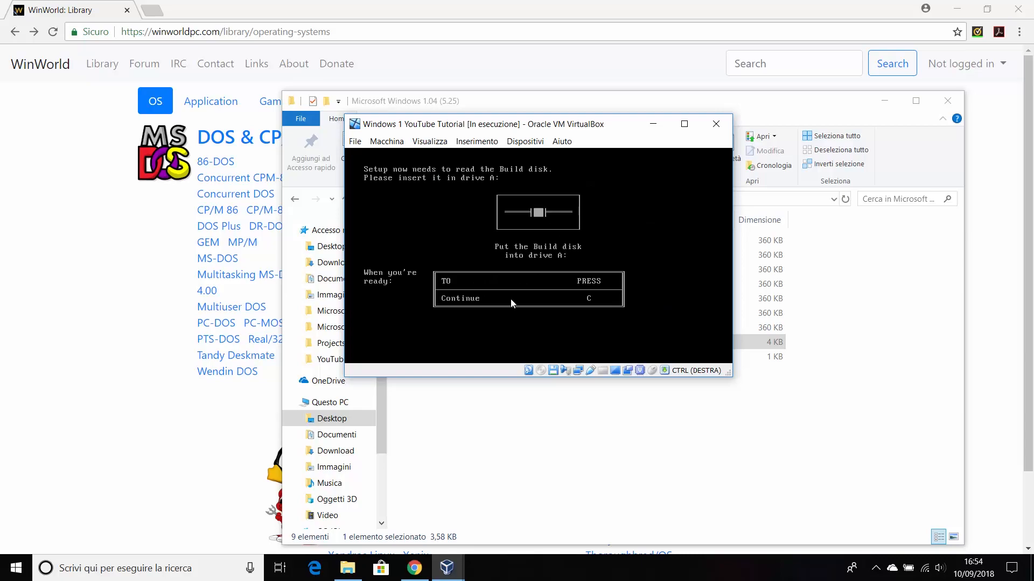
Step: Insert the D2_Build.img disk image into the virtual floppy drive and continue the setup
click(525, 141)
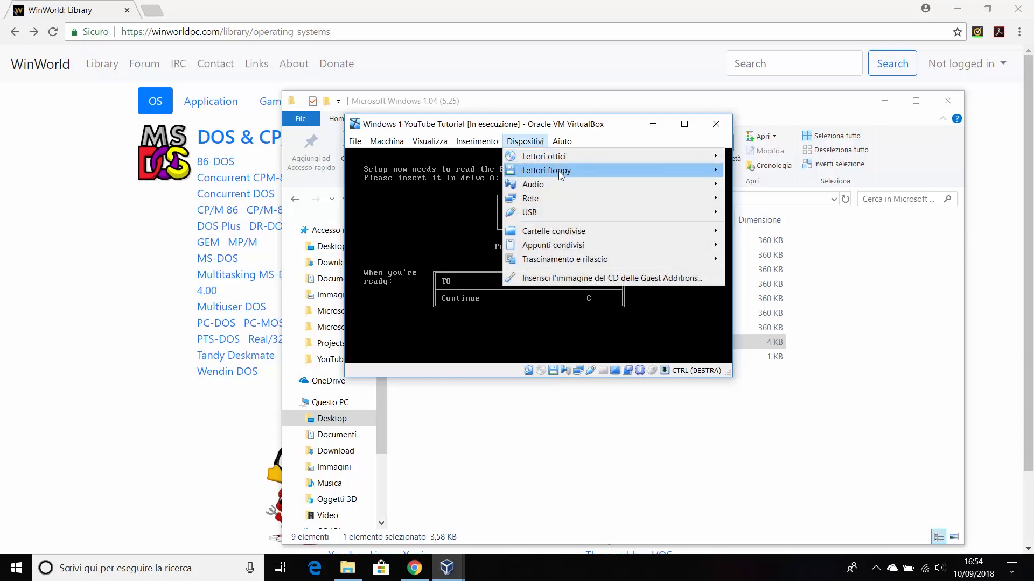
mouse_move(560, 174)
click(765, 171)
double_click(496, 240)
key(c)
Step: Insert D3_Utility.img into the virtual floppy drive, continue the setup, and decline to set up a printer or plotter
click(476, 142)
mouse_move(537, 171)
click(811, 173)
double_click(512, 258)
key(c)
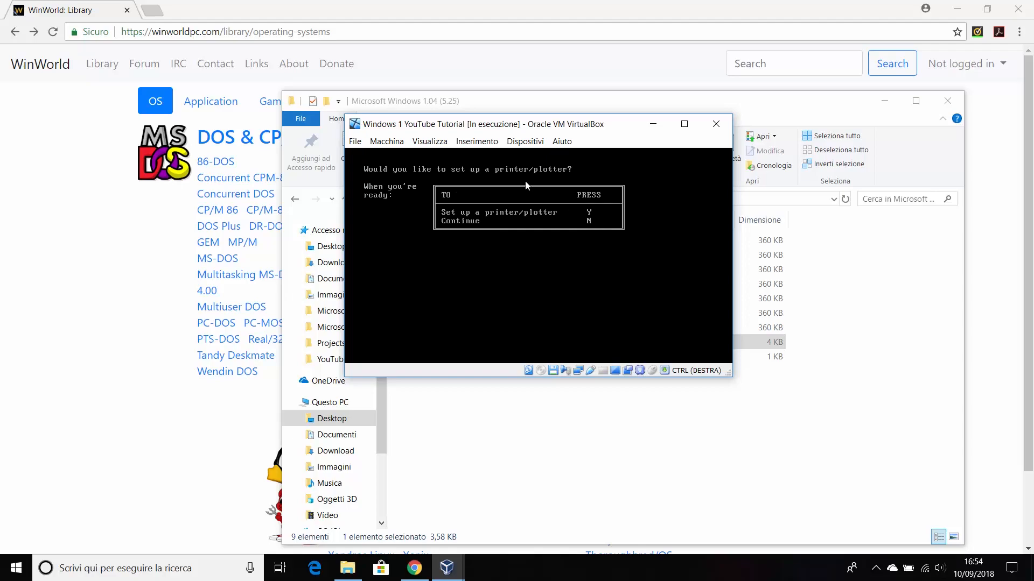
key(n)
Step: Insert the D4_Font.img disk image into the virtual floppy drive and continue the setup
click(525, 141)
mouse_move(592, 170)
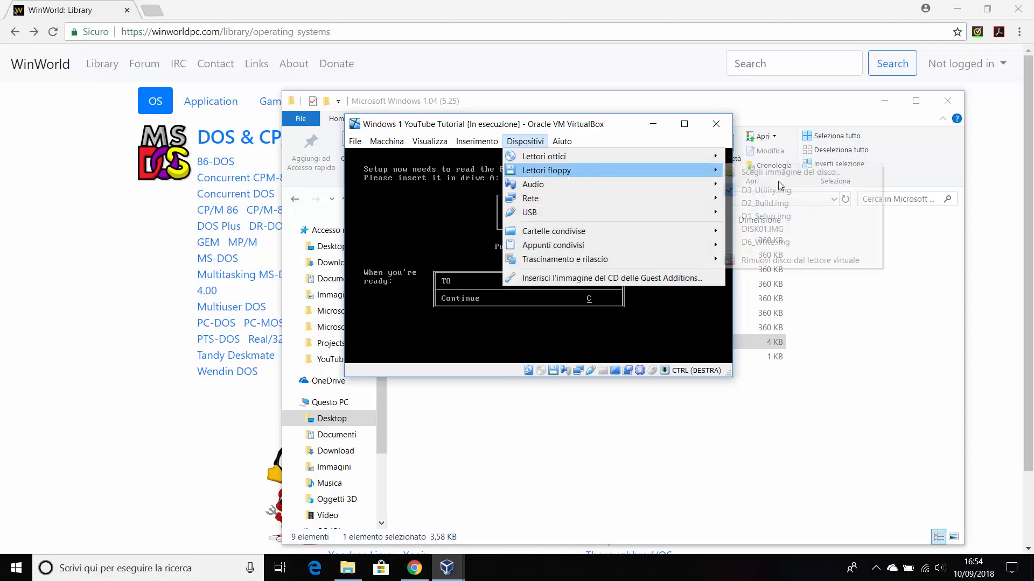
click(797, 173)
double_click(501, 334)
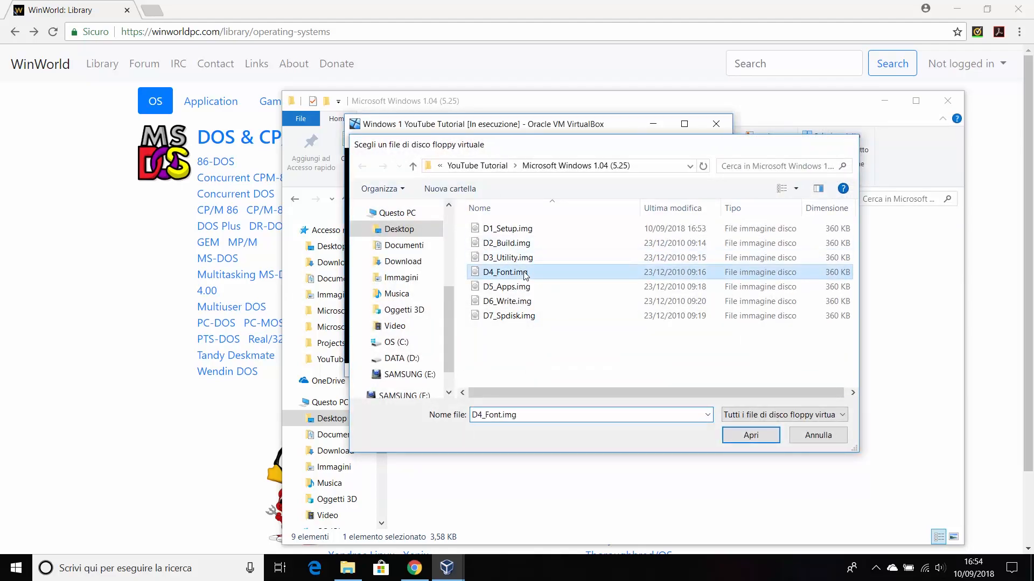
key(c)
Step: Insert the D5_Apps.img Desktop Applications disk image into the virtual floppy drive and continue the setup
click(528, 150)
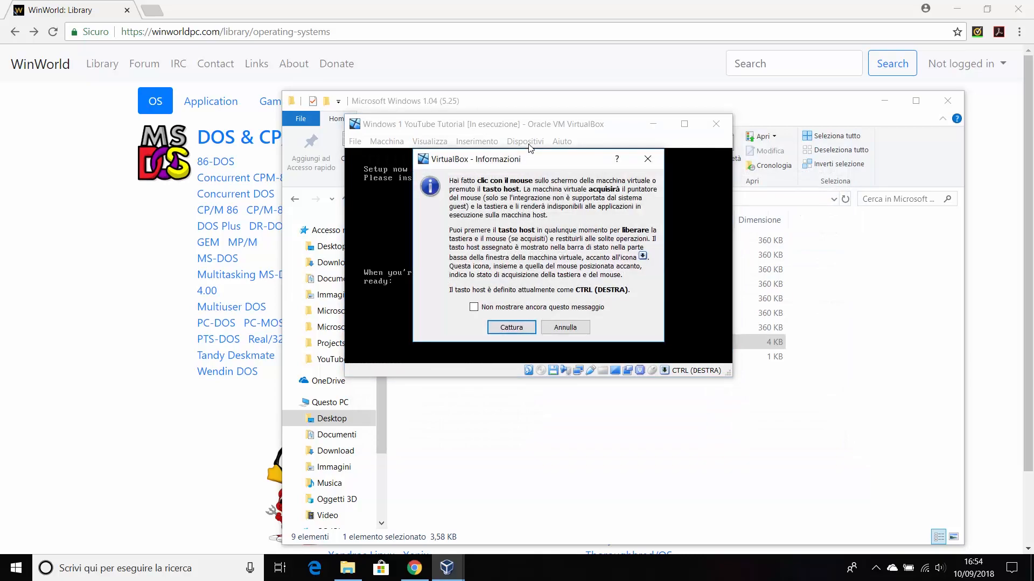
click(525, 141)
mouse_move(593, 170)
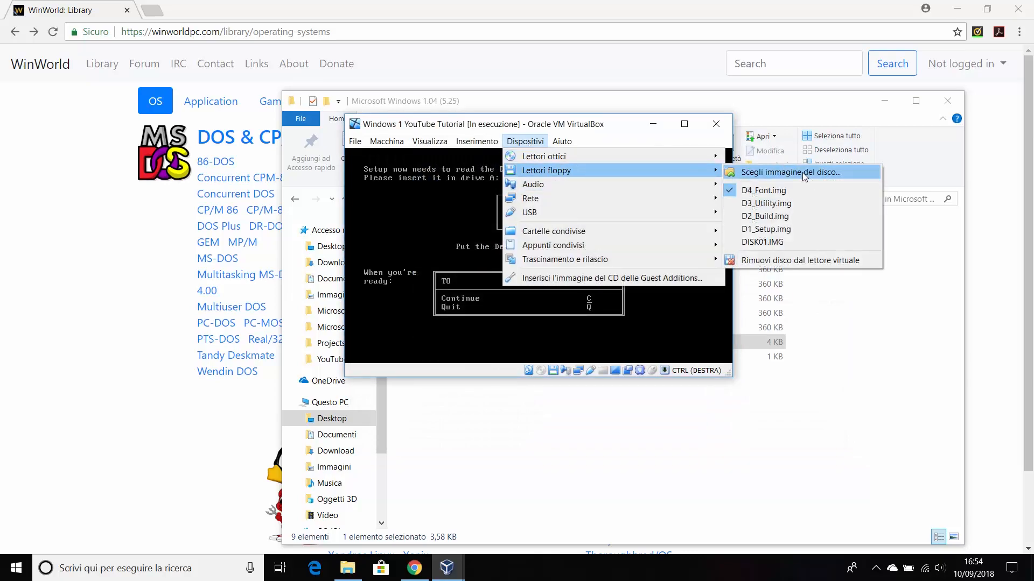
click(790, 173)
click(516, 286)
double_click(515, 286)
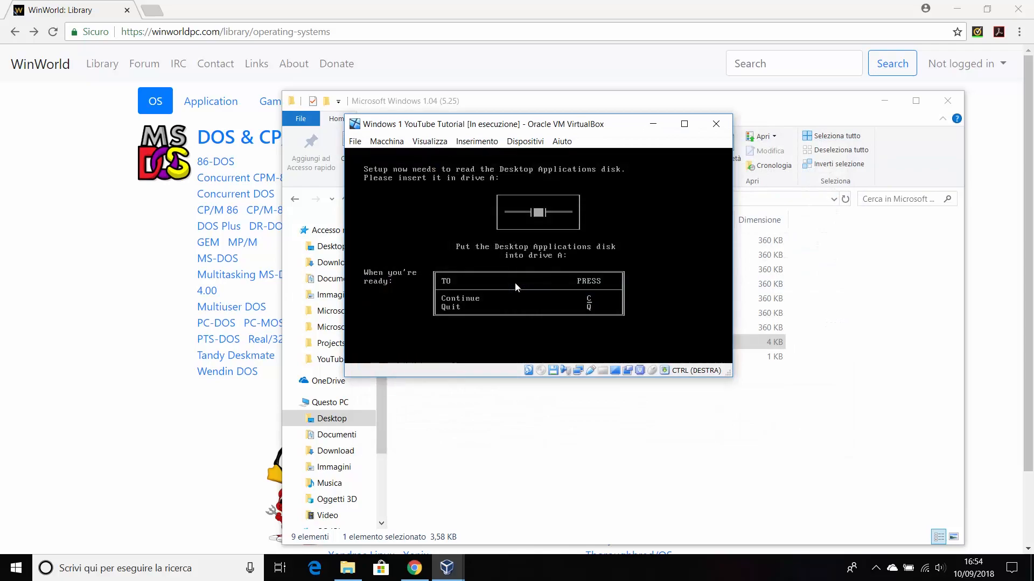
key(c)
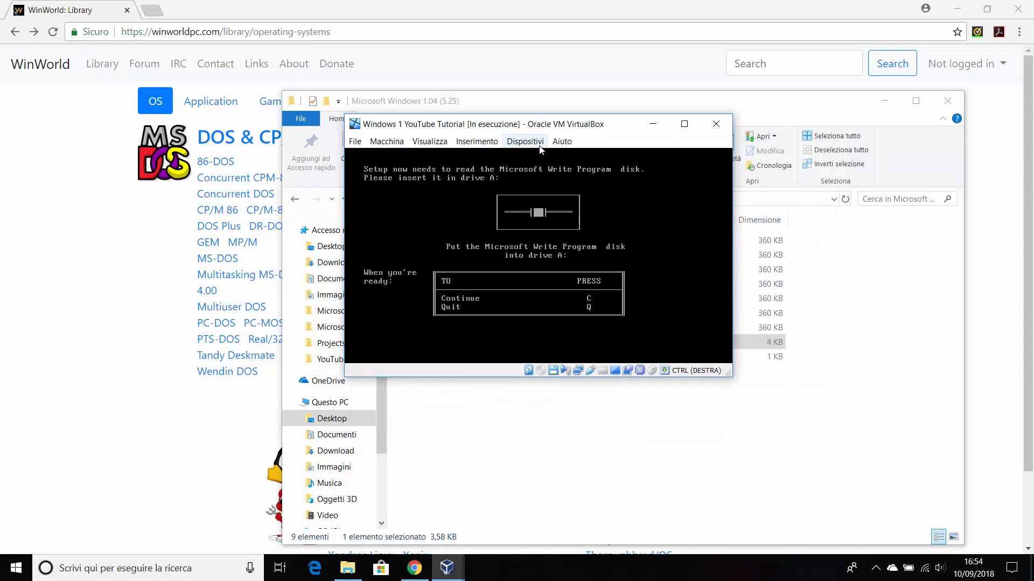
Step: Insert the Microsoft Write Program disk image into the virtual floppy drive and continue the setup
click(525, 141)
mouse_move(561, 172)
click(790, 169)
click(516, 301)
double_click(515, 300)
key(c)
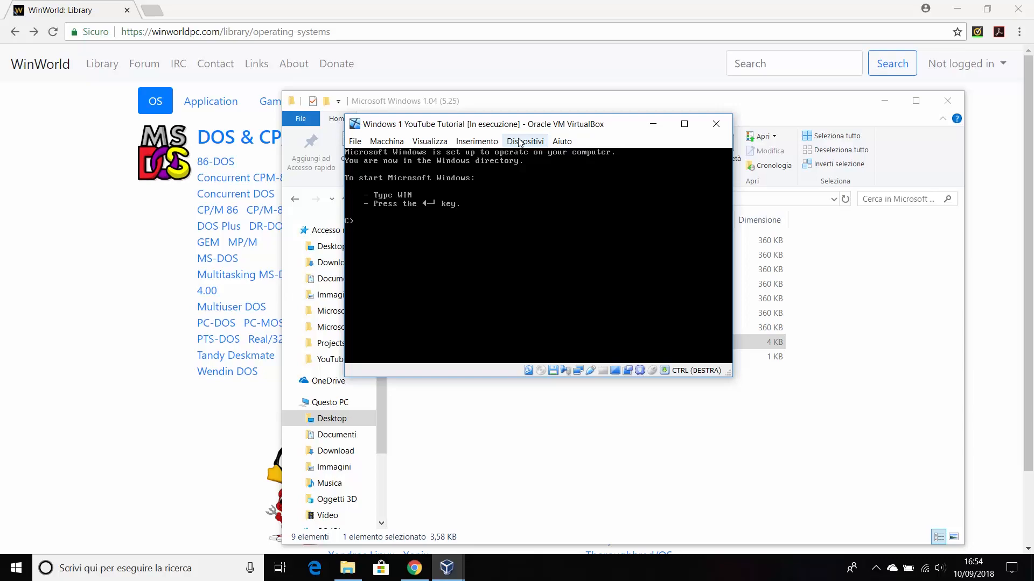
Step: Start Windows from the Windows directory and let the virtual machine capture the mouse
key(Return)
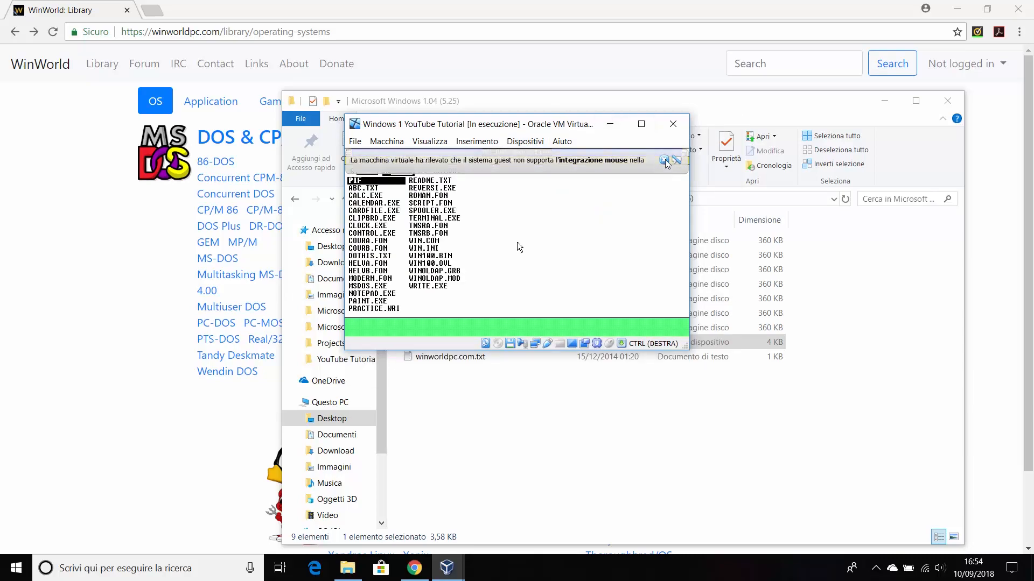
click(559, 248)
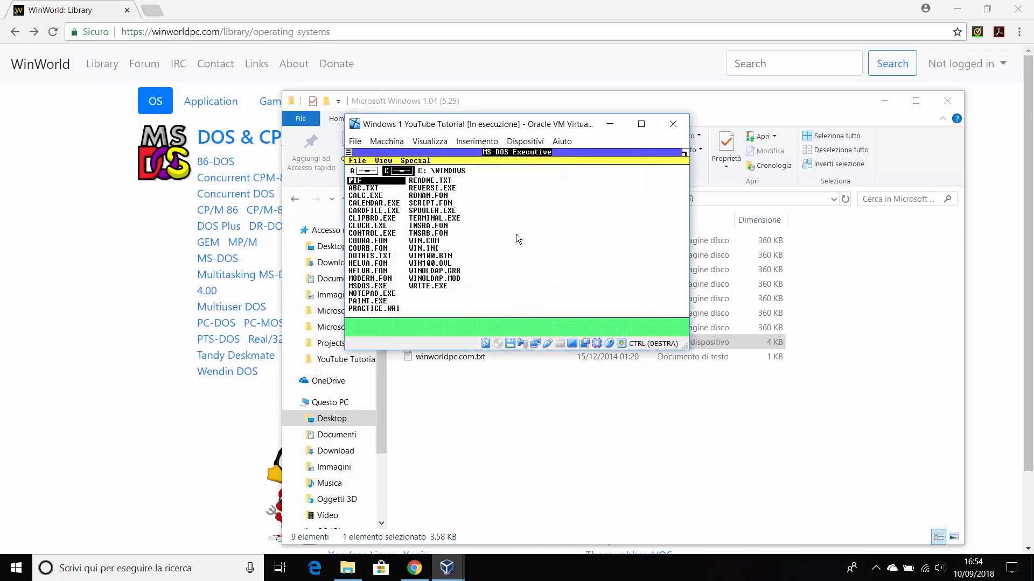
Step: Try out CALC.EXE and CALENDAR.EXE from the MS-DOS Executive, closing each one again
double_click(369, 195)
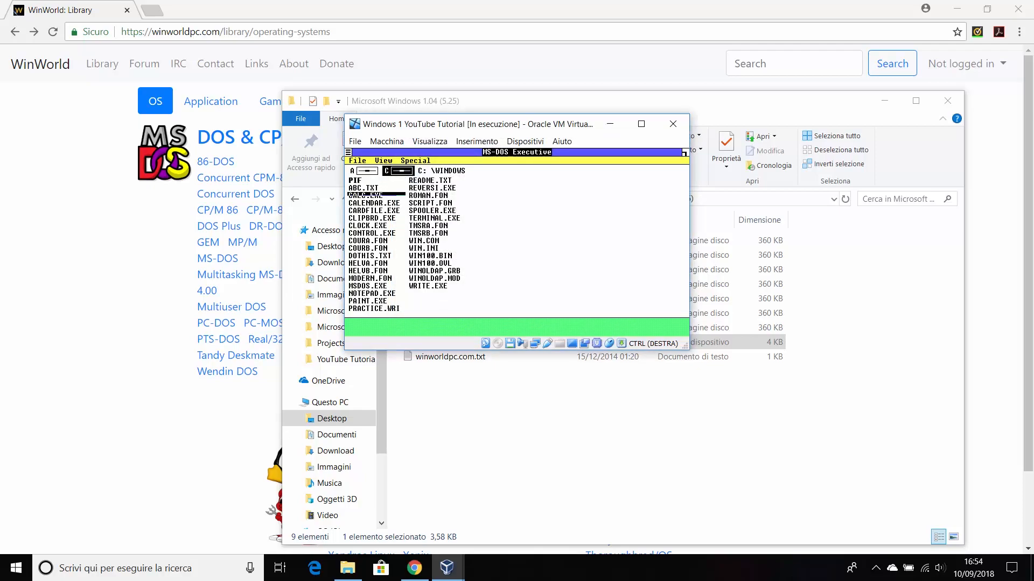
click(348, 153)
click(382, 192)
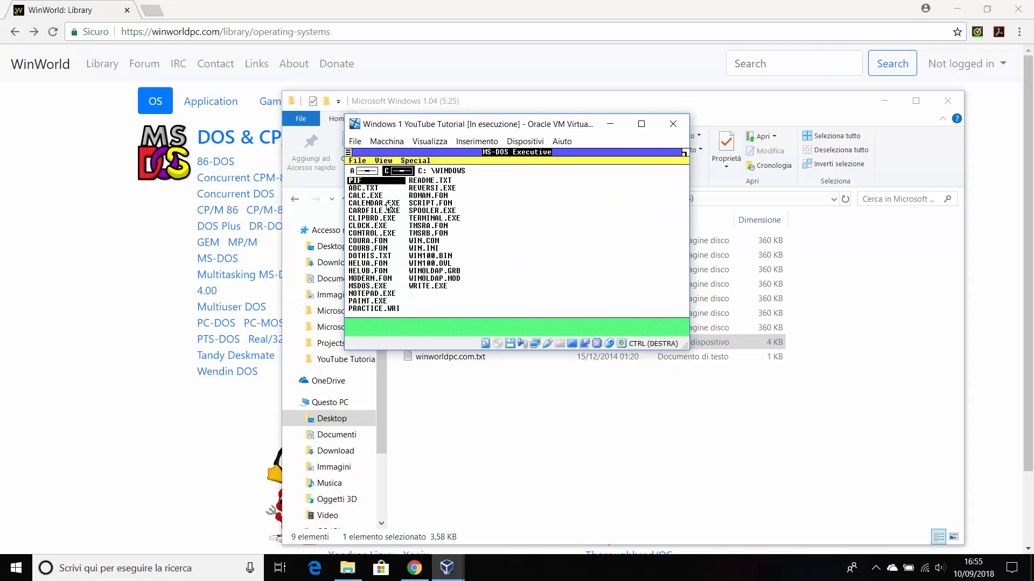
double_click(366, 207)
click(347, 154)
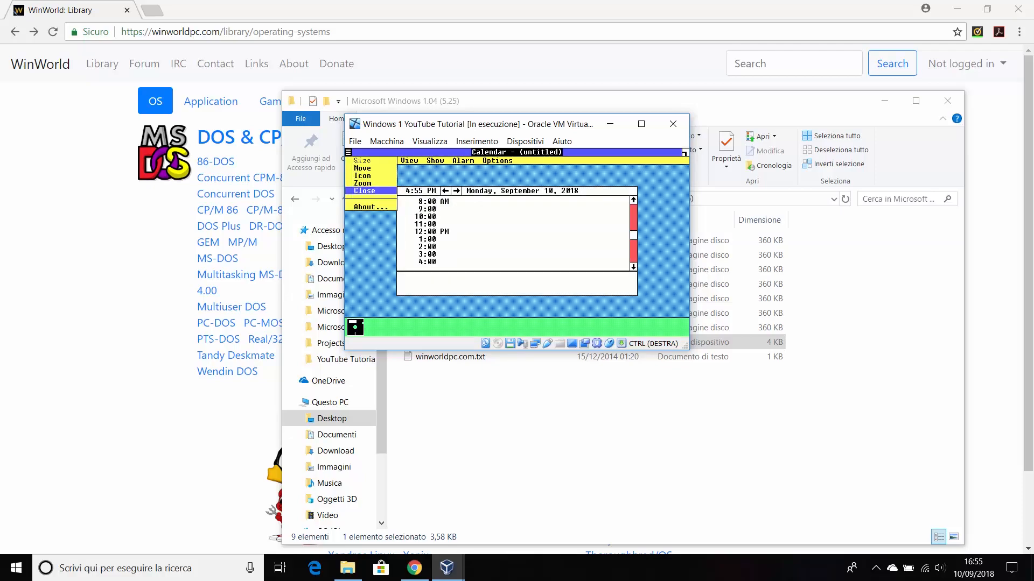
click(372, 193)
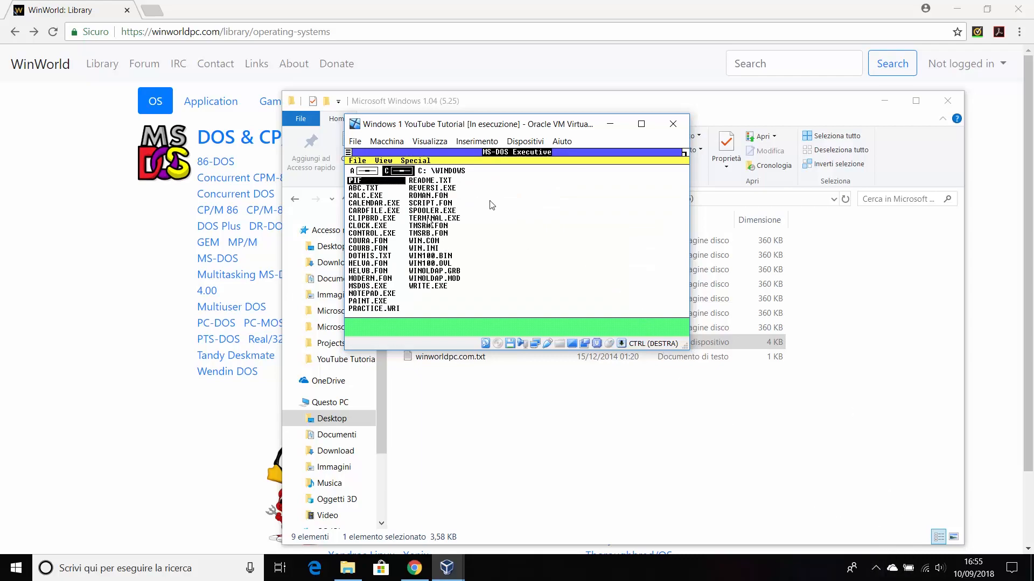
Step: Release the mouse from the guest and switch the virtual machine to full-screen mode
click(483, 233)
click(485, 320)
click(430, 142)
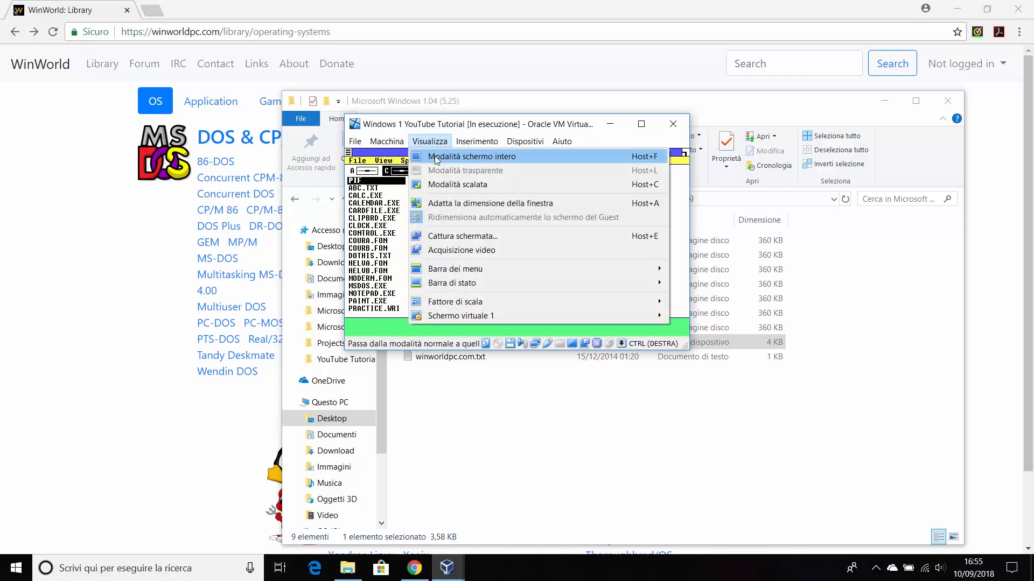
click(430, 156)
click(489, 297)
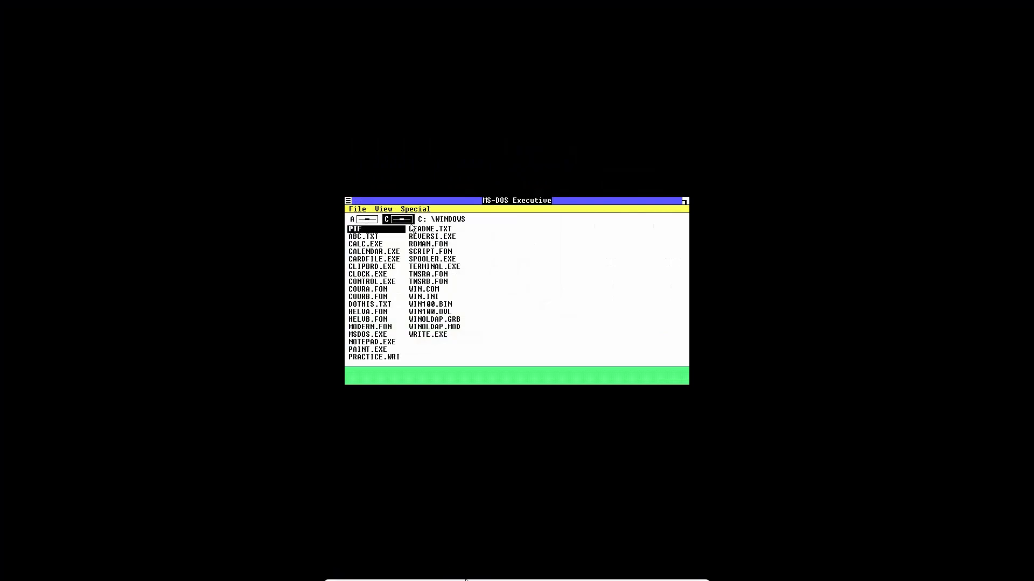
Step: Set the virtual machine's display scale factor to 200% and return the mouse to the guest
click(422, 577)
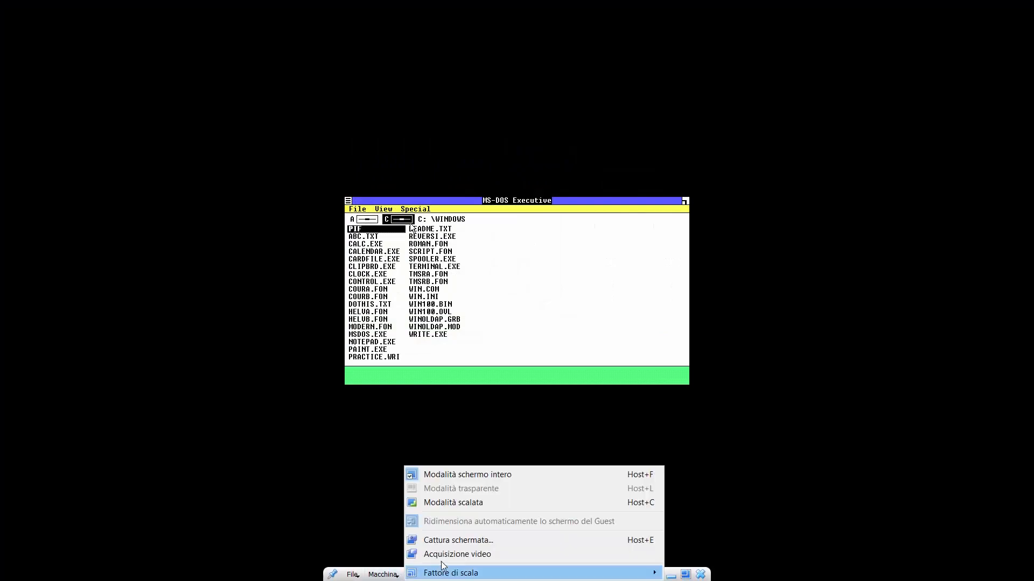
mouse_move(460, 574)
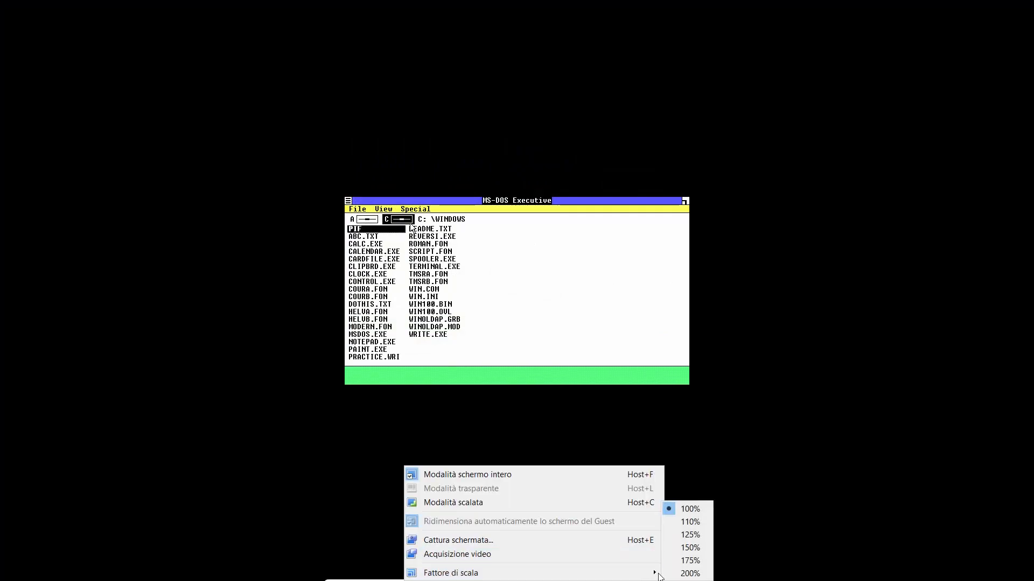
click(689, 573)
click(354, 323)
key(Return)
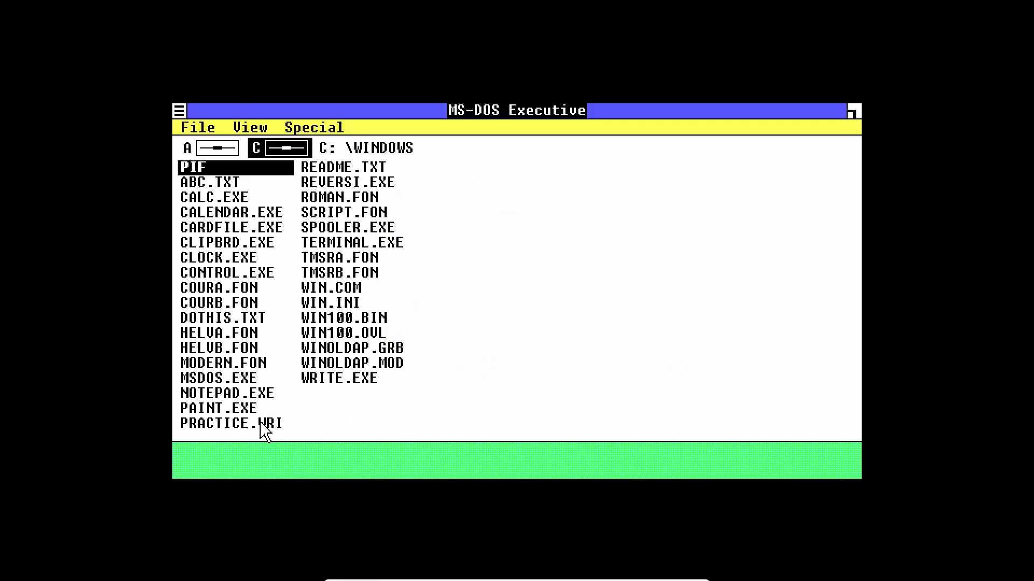
Step: Open NOTEPAD.EXE and write a startup script with the lines CD WINDOWS and WIN.COM
double_click(269, 393)
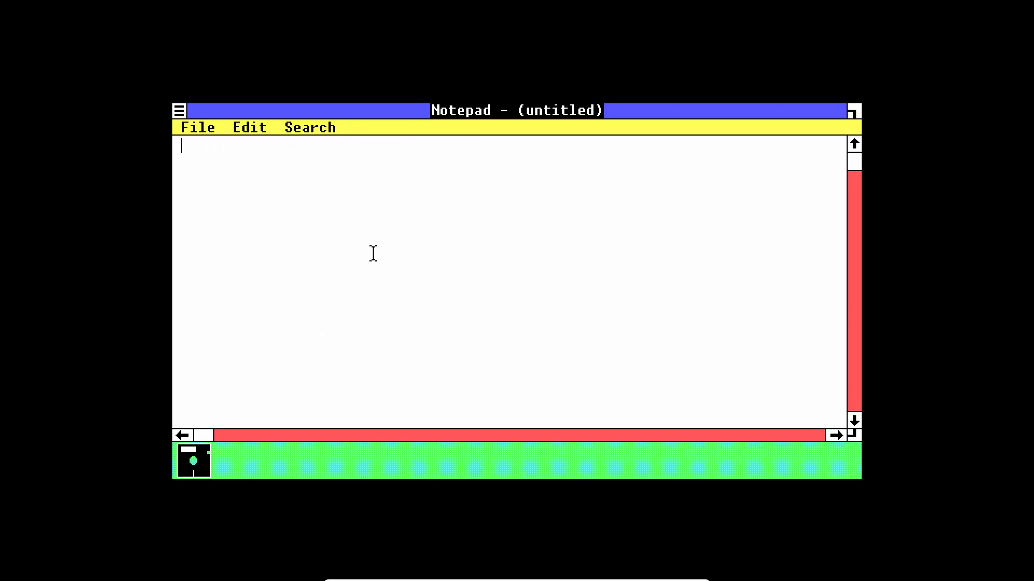
text(CD WINDOWS)
key(Return)
text(WIN.COM)
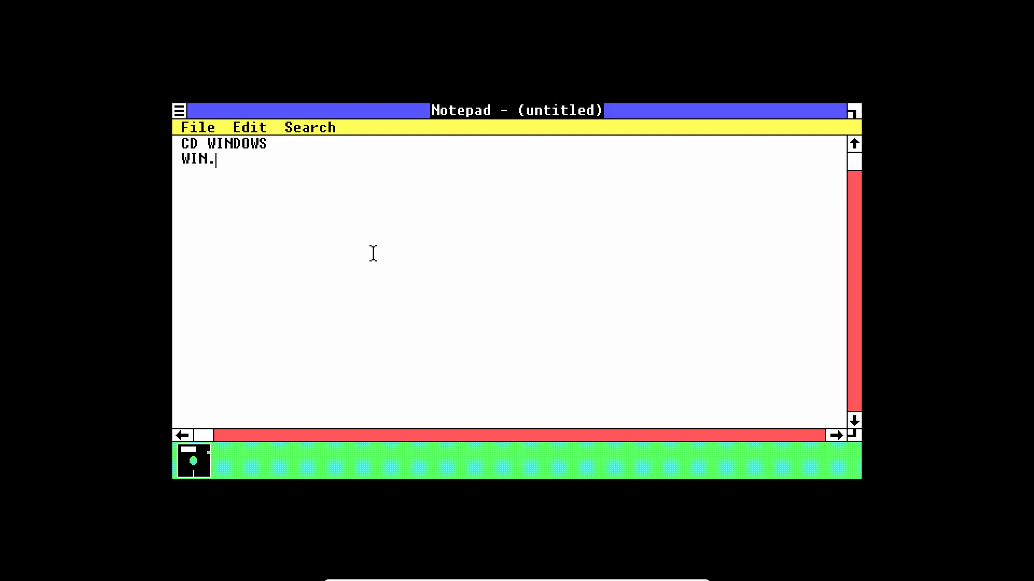
Step: Save the Notepad text as AUTOEXEC.BAT in C:\WINDOWS
key(alt+f)
key(Down)
key(Down)
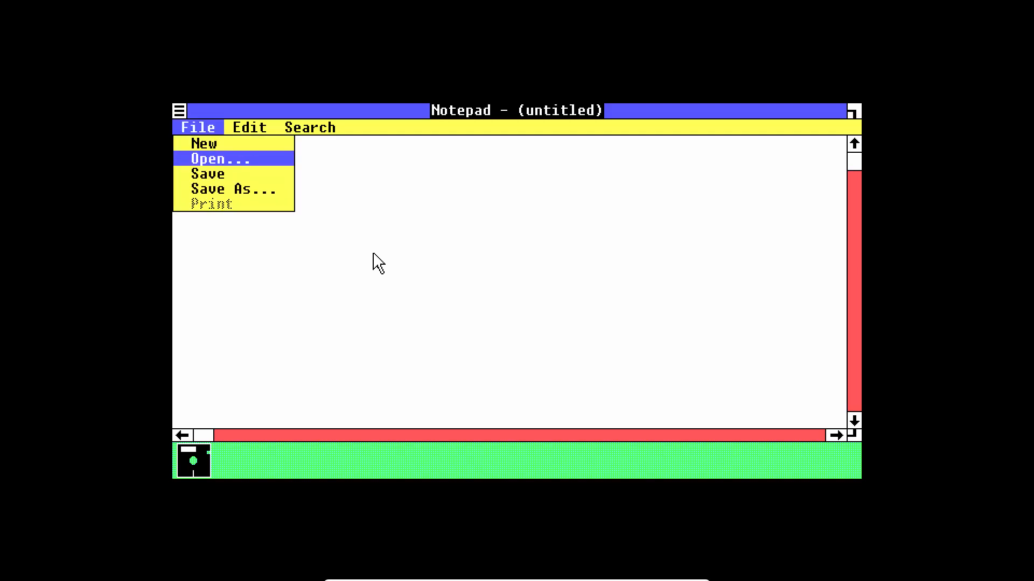
key(Return)
text(AUTO)
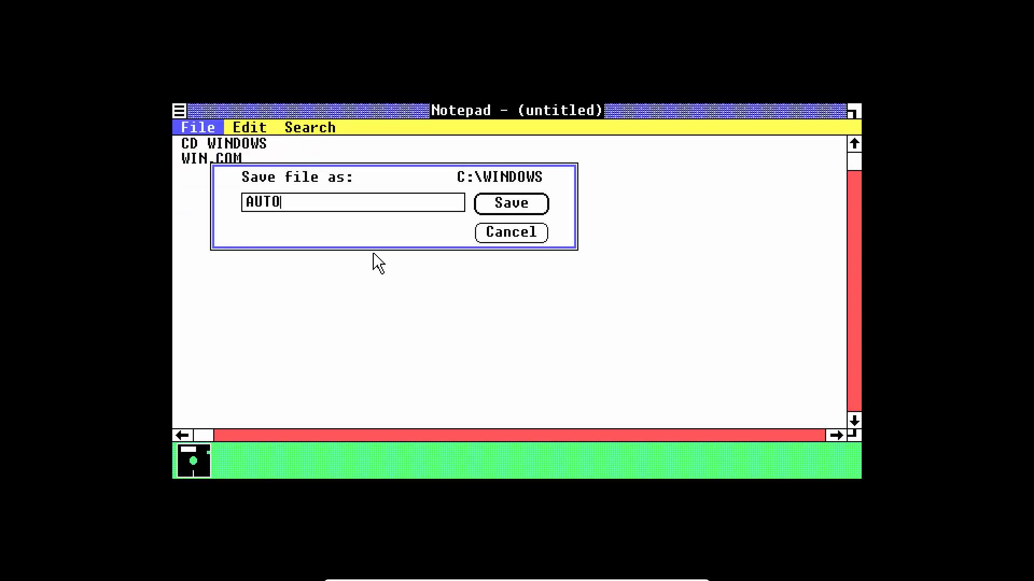
text(EXEC.BAT)
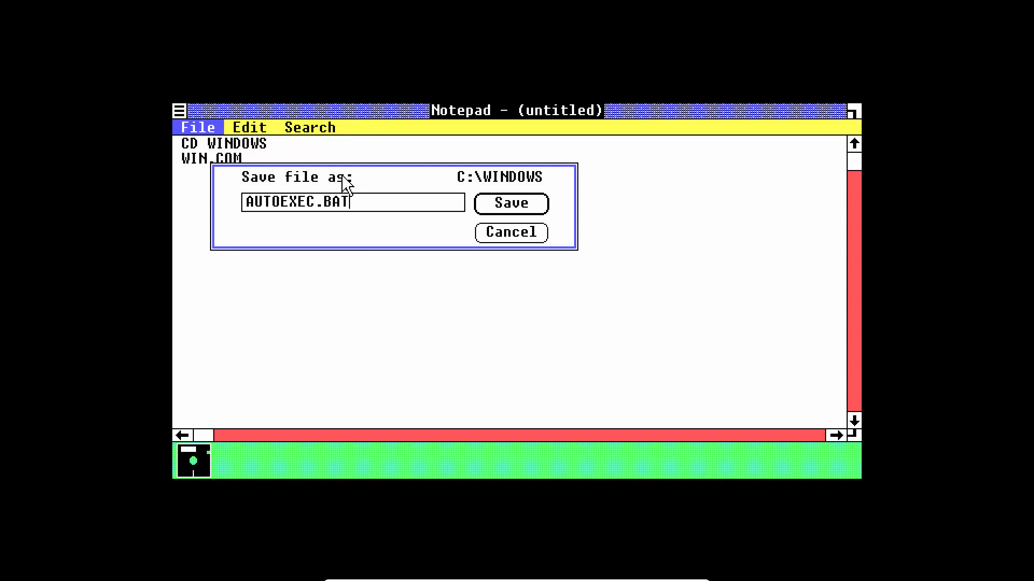
drag(363, 199, 173, 176)
click(523, 208)
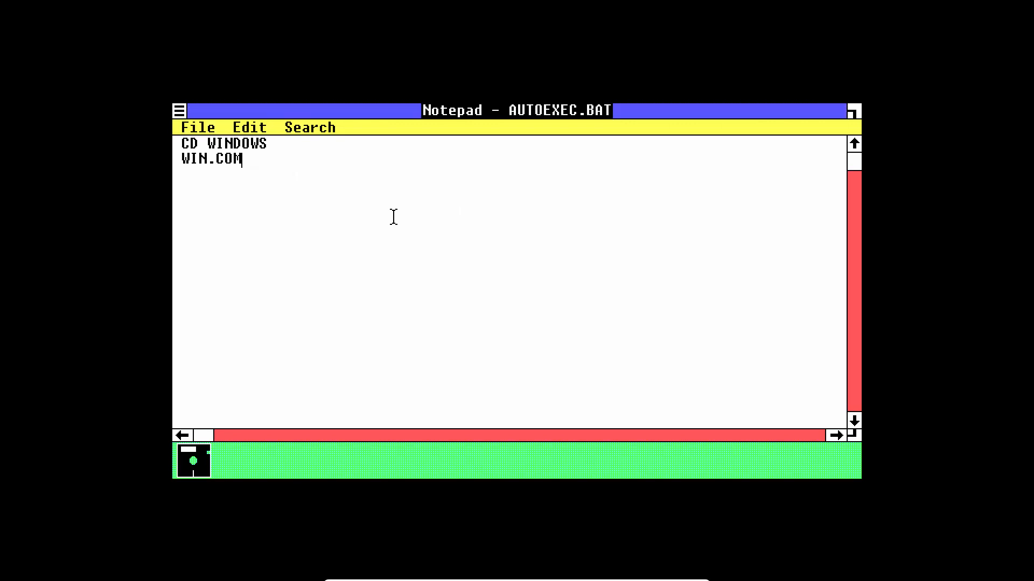
Step: Close the Notepad window and return to the MS-DOS Executive
key(alt+f)
key(Up)
key(Escape)
click(179, 110)
click(231, 174)
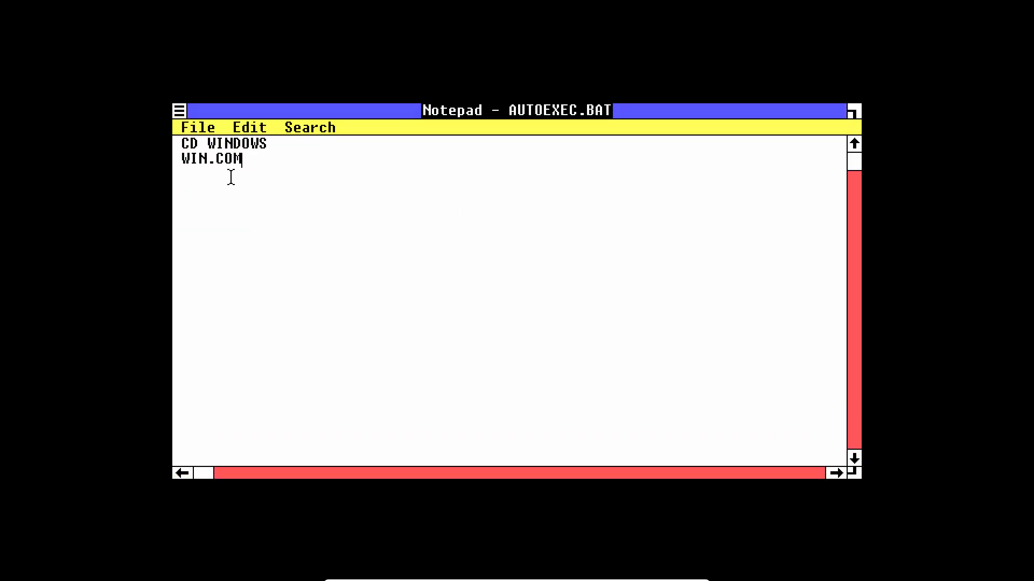
click(180, 111)
click(213, 189)
Step: End the Windows session and return to the DOS prompt
click(314, 128)
click(325, 145)
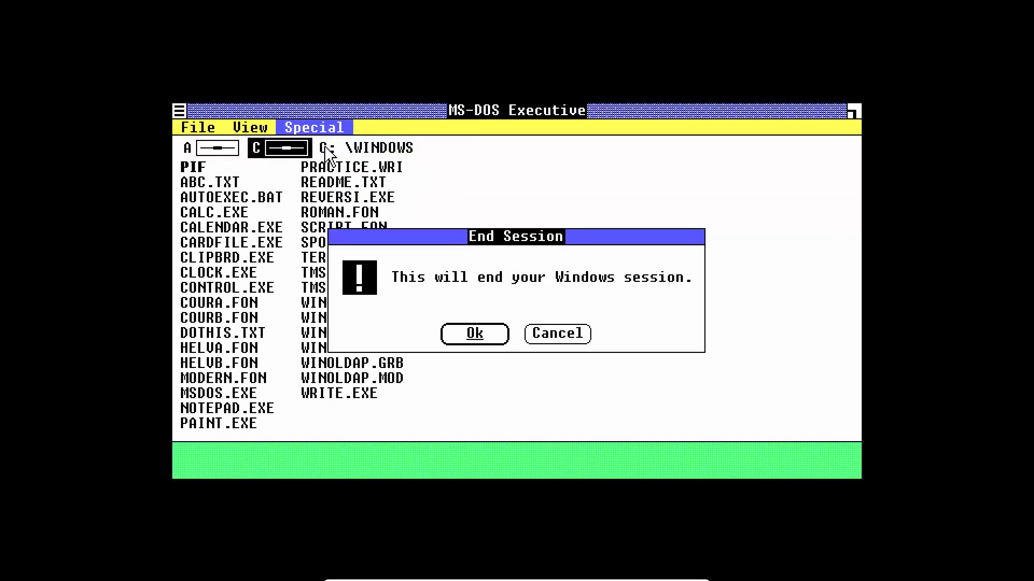
click(494, 334)
Step: Copy AUTOEXEC.BAT to C:\AUTOEXEC.BAT and delete the original from the Windows directory
text(copy AUTOEXEC)
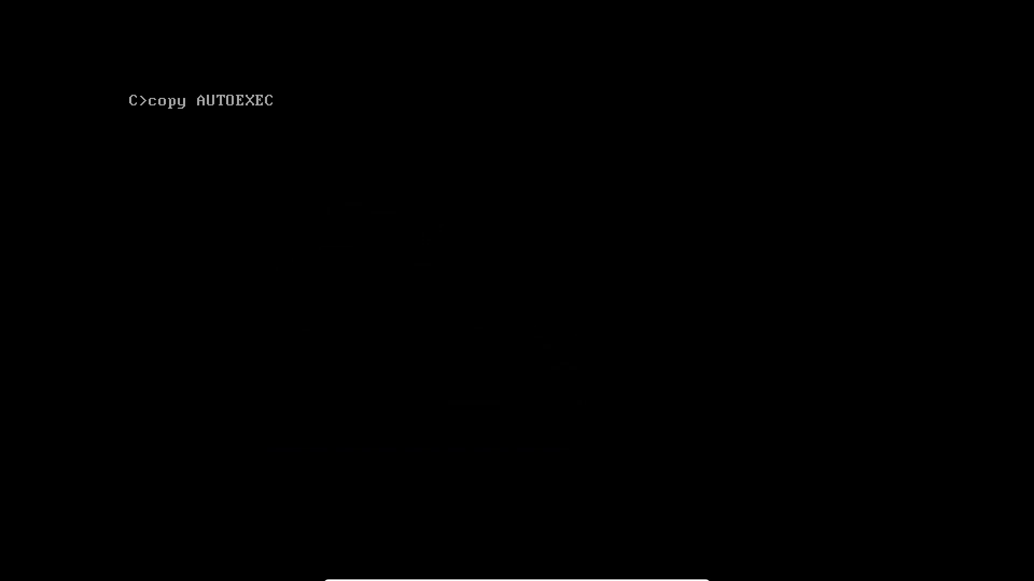
text(.BAT C:\AUTOEXEC.BAT)
key(Return)
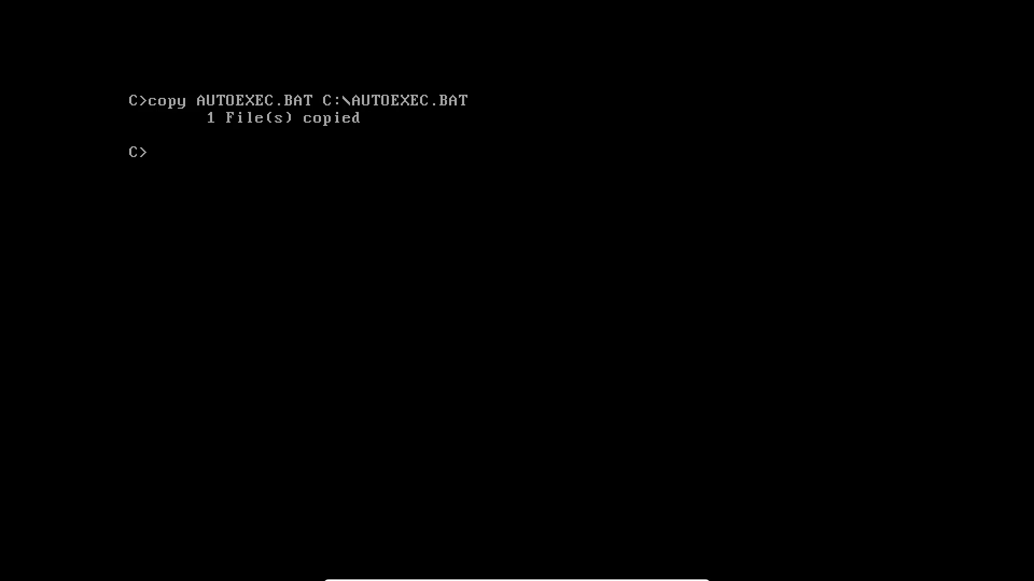
text(del AUTOEXEC.BAT)
key(Return)
Step: Go up to the root directory of drive C and list its files
text(cd ..)
key(Return)
text(dir)
key(Return)
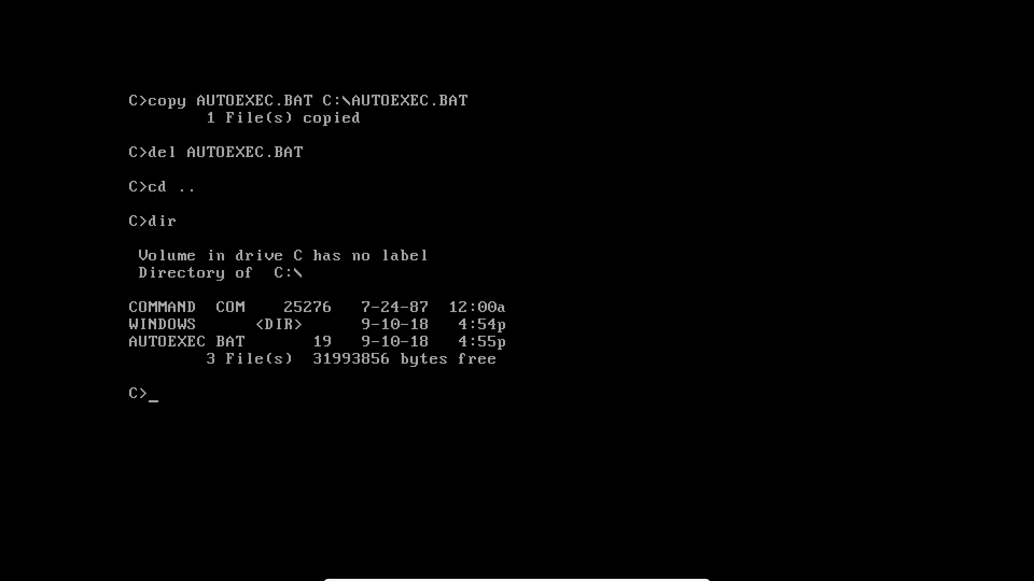
Step: Reset the virtual machine to test the automatic Windows startup, and let the guest capture the mouse
click(423, 575)
click(360, 527)
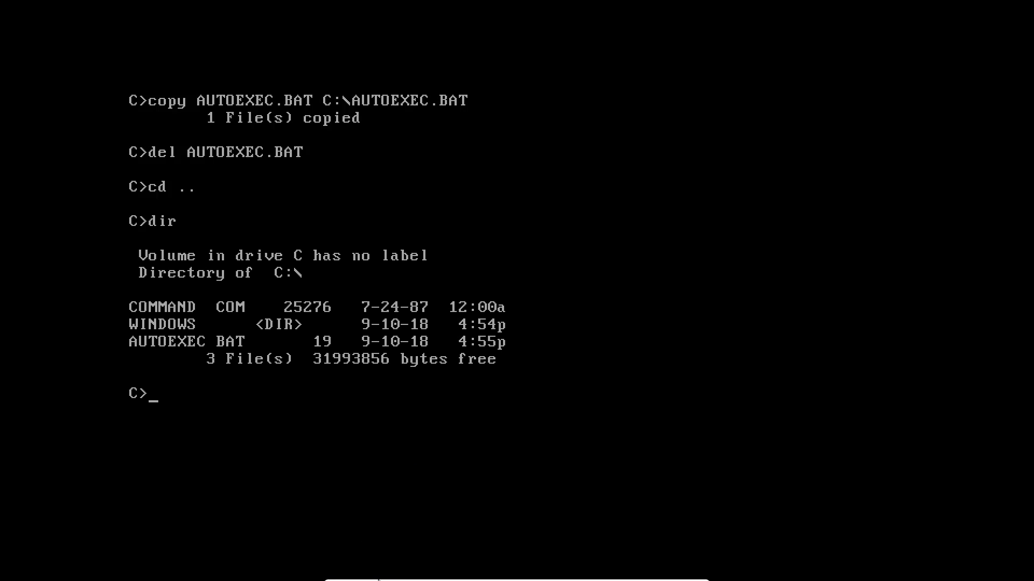
click(383, 575)
click(405, 559)
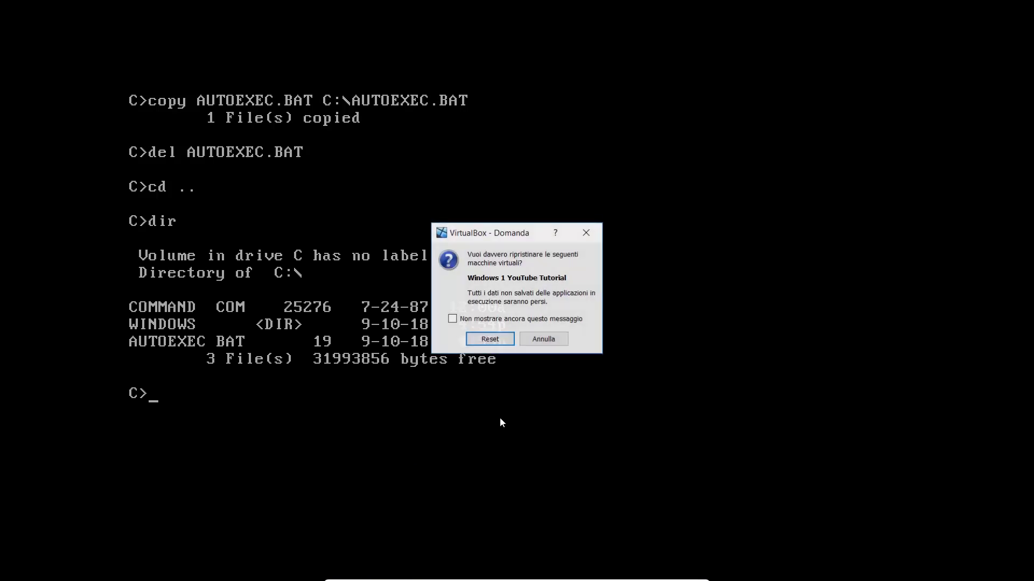
key(Return)
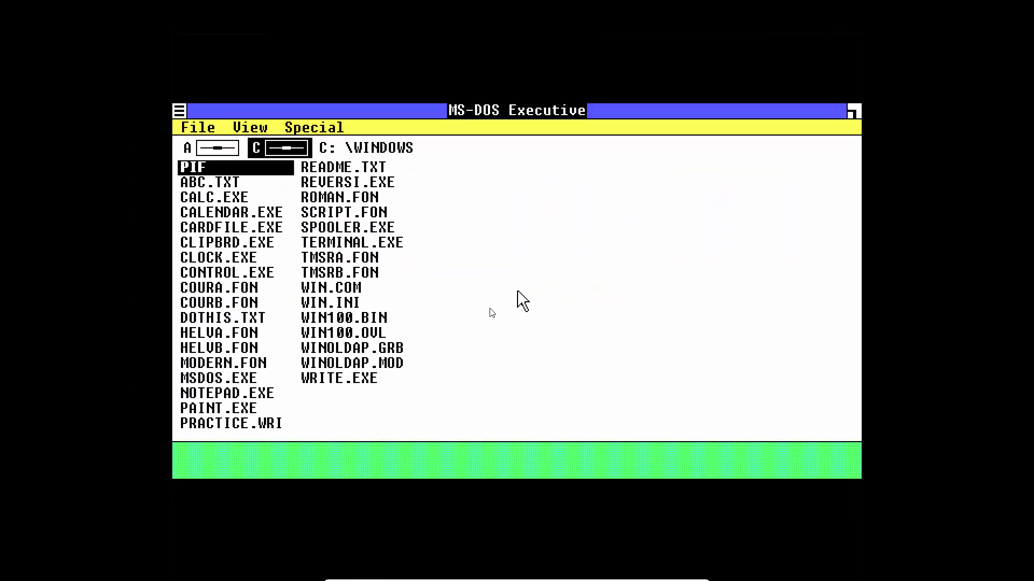
click(510, 266)
key(Return)
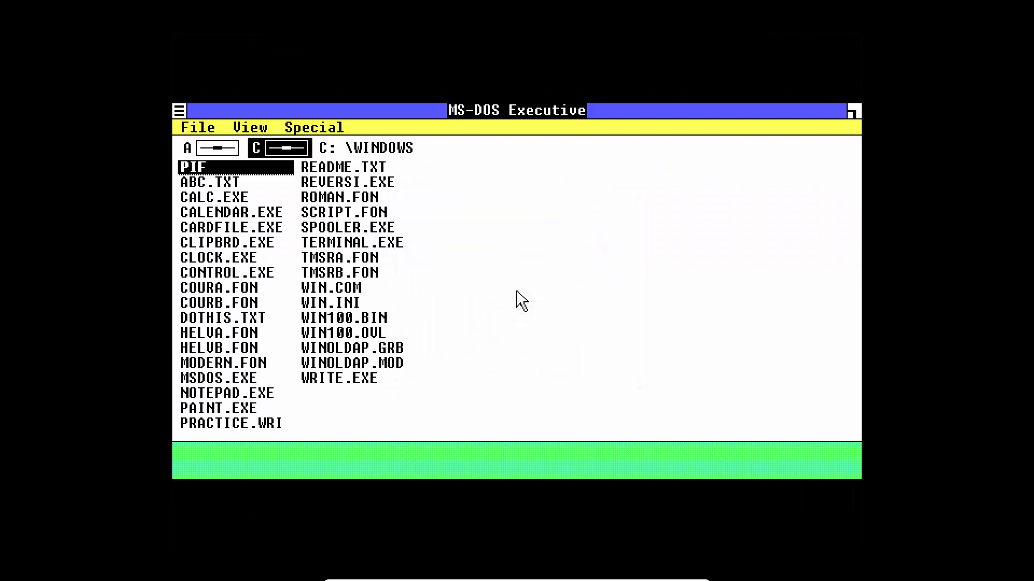